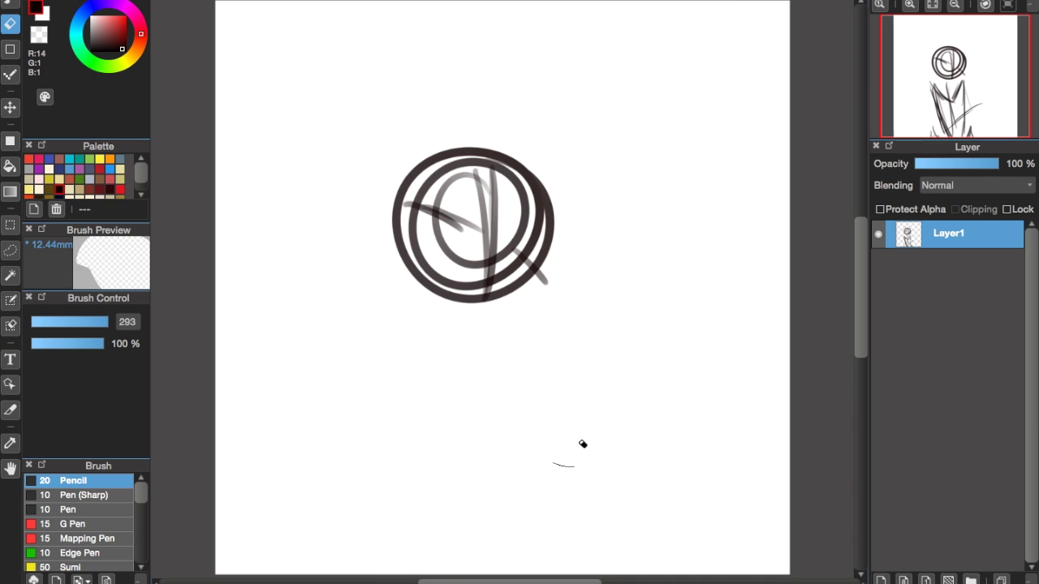
Sketch rough Pencil guides beneath the head circle for the neck, shoulders and both arms.
drag(427, 292, 470, 487)
drag(359, 329, 442, 381)
drag(370, 318, 405, 381)
drag(469, 383, 536, 318)
drag(362, 353, 357, 572)
drag(549, 332, 575, 573)
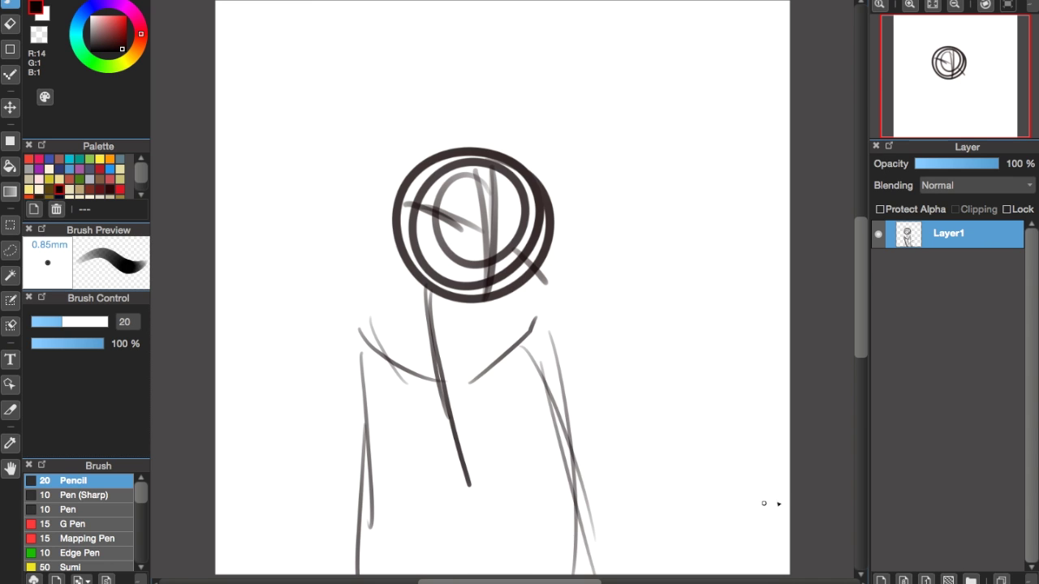
Add a new layer and draw the cheek, jaw and chin outline over the faded head circle.
click(880, 580)
scroll(512, 299, up, 3)
drag(190, 214, 260, 373)
drag(260, 369, 479, 418)
key(ctrl+z)
mouse_move(252, 341)
mouse_down()
mouse_move(288, 413)
mouse_move(487, 458)
mouse_up()
mouse_move(535, 134)
mouse_down()
mouse_move(542, 221)
mouse_move(505, 444)
mouse_up()
mouse_move(508, 442)
mouse_down()
mouse_move(447, 459)
mouse_move(553, 230)
mouse_up()
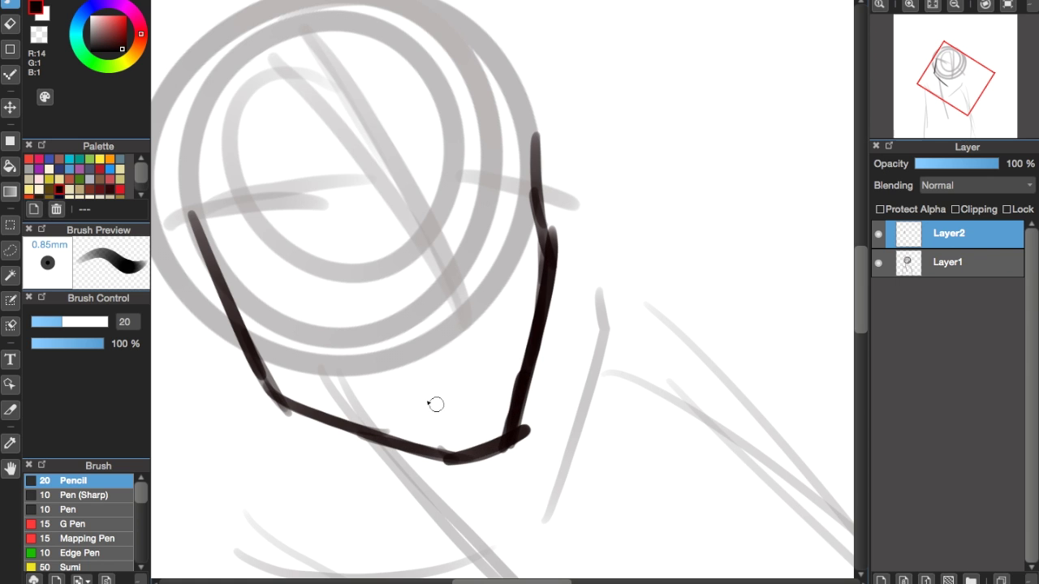
drag(323, 273, 339, 318)
drag(330, 288, 482, 376)
scroll(483, 376, down, 3)
scroll(482, 376, up, 3)
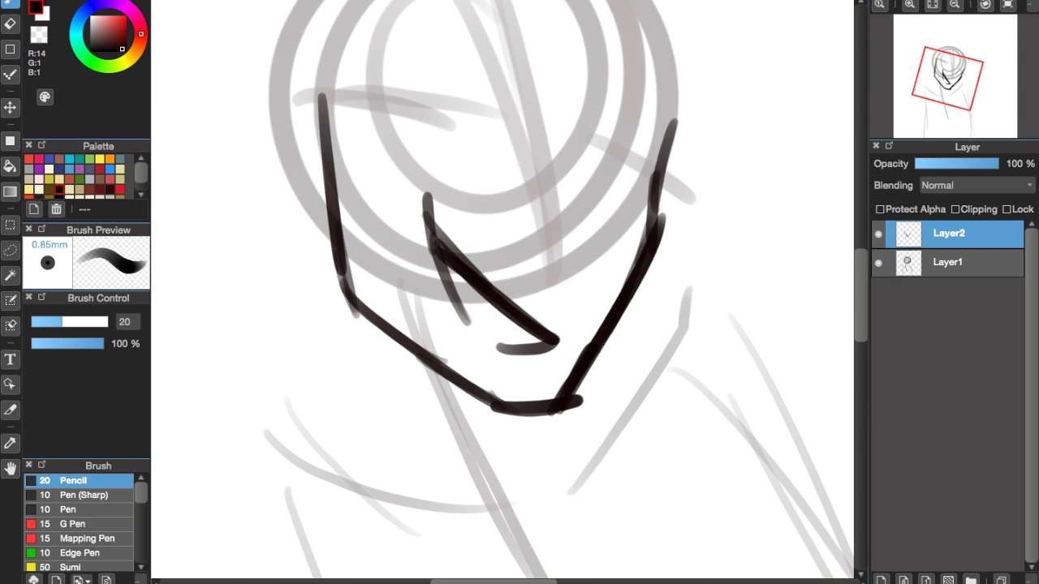
key(ctrl+z)
key(ctrl+z)
Draw a smirking mouth with a crease at its corner on the lower face.
drag(442, 267, 491, 341)
mouse_move(520, 341)
mouse_down()
mouse_move(571, 320)
mouse_move(454, 285)
mouse_up()
drag(424, 226, 452, 286)
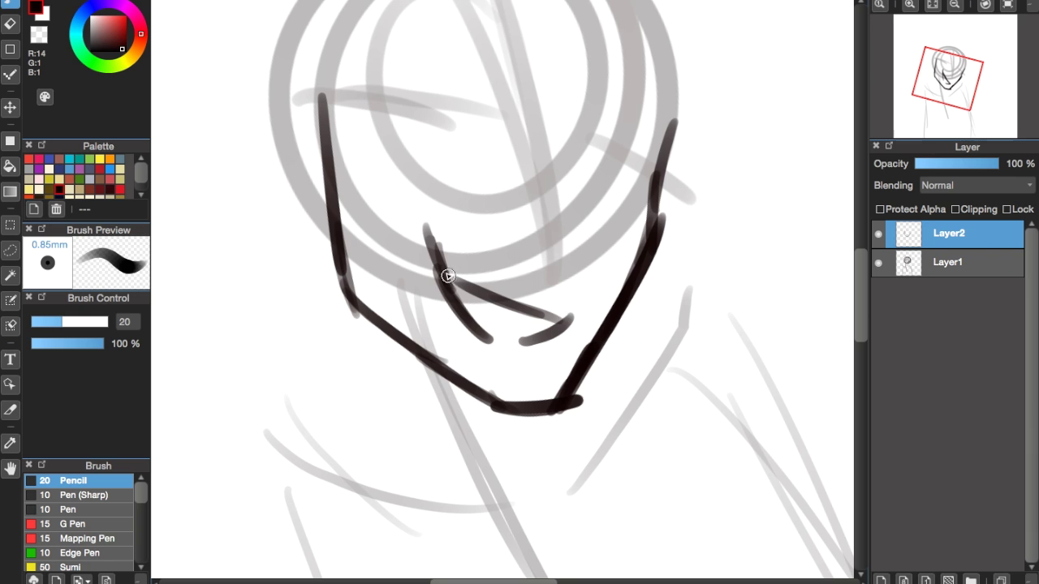
Draw both half-closed eyes and thick eyebrows along the face's horizontal guide.
mouse_move(516, 146)
mouse_down()
mouse_move(430, 89)
mouse_move(487, 142)
mouse_up()
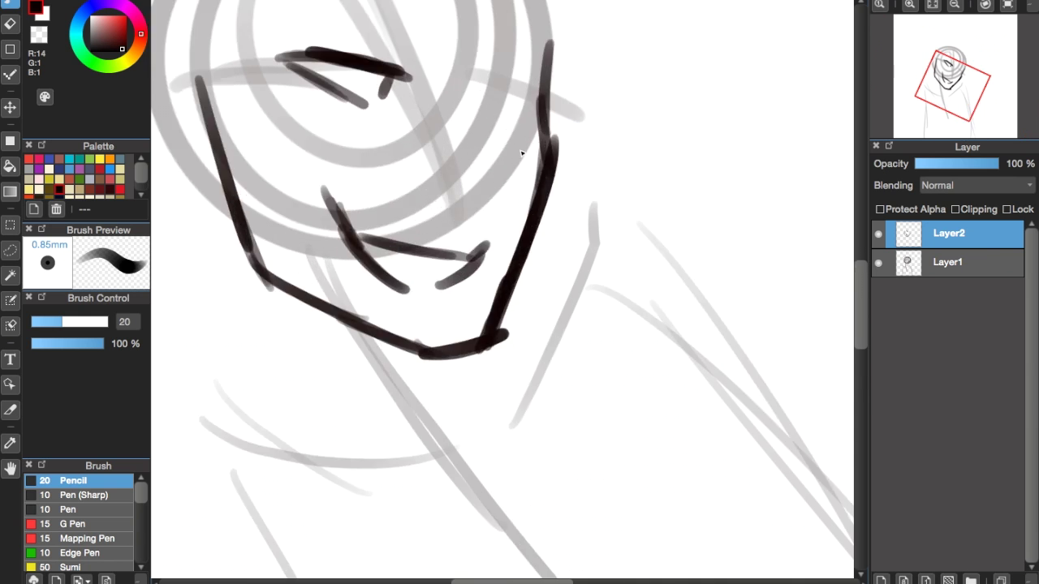
click(582, 230)
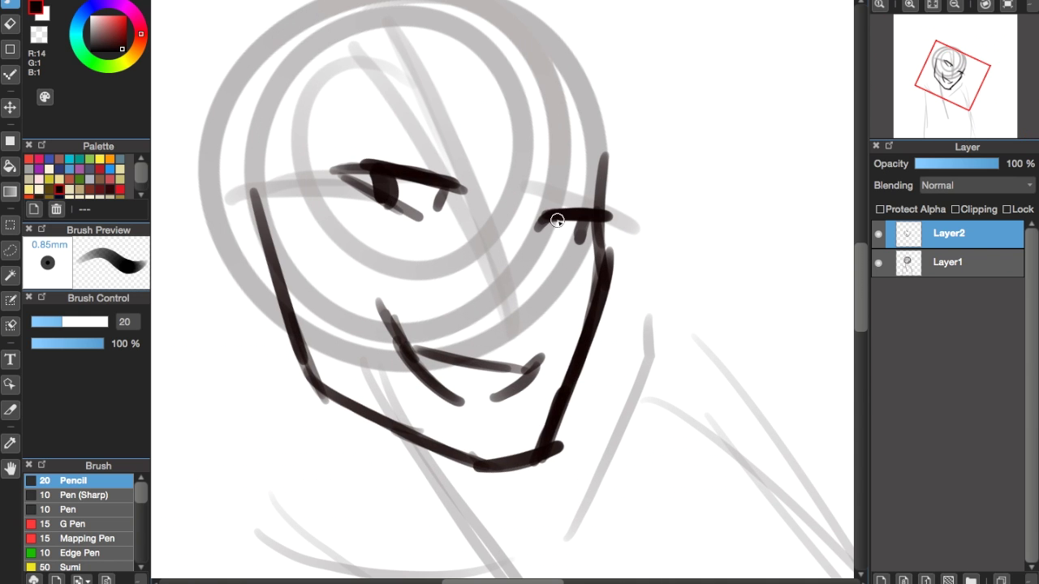
mouse_move(337, 120)
mouse_down()
mouse_move(468, 152)
mouse_move(339, 122)
mouse_up()
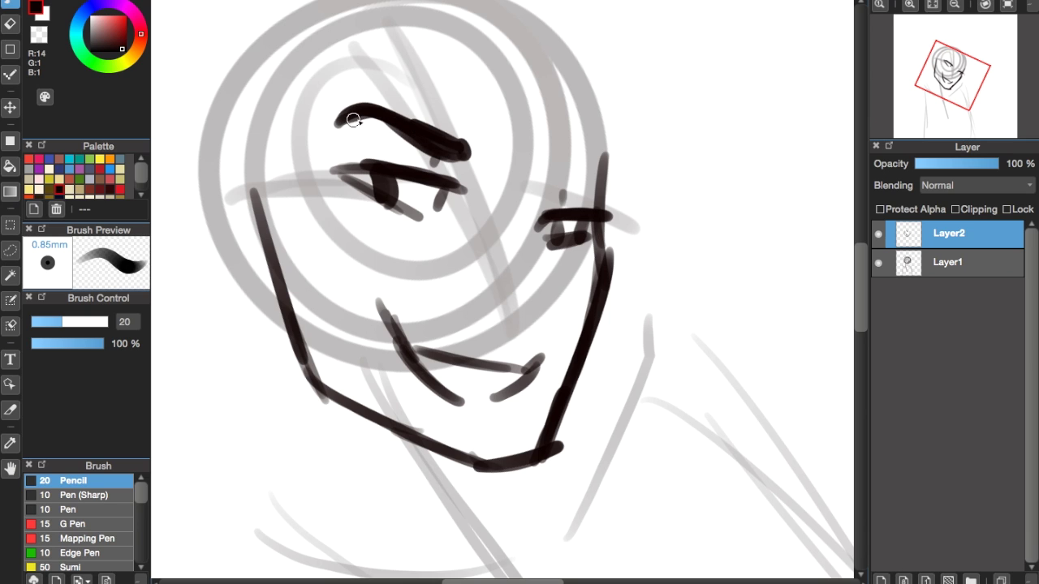
key(ctrl+z)
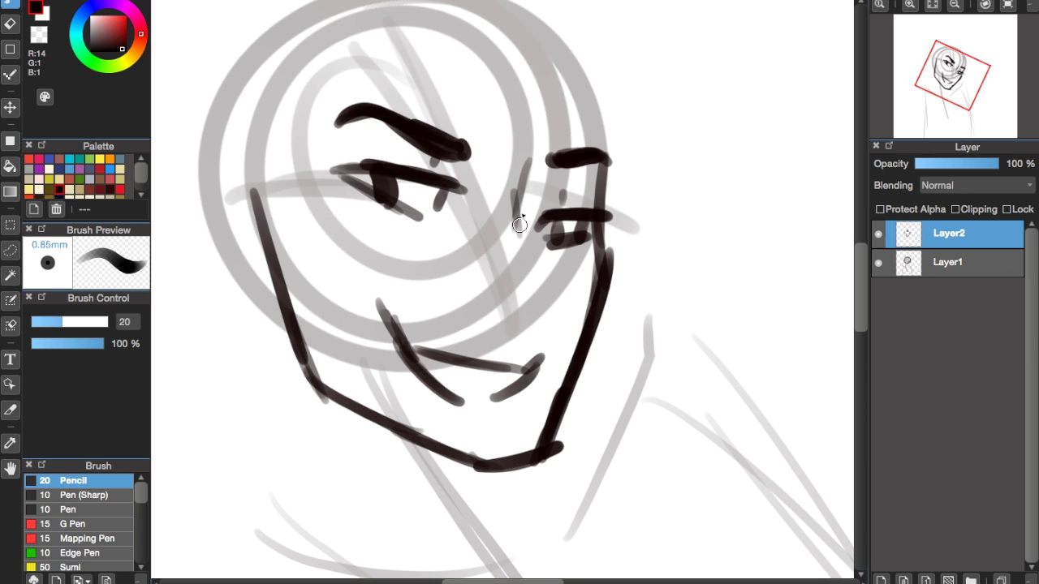
Erase the mouth, sketch the nostrils and redraw a slanted smirk closer to the chin.
key(e)
mouse_move(389, 325)
mouse_down()
mouse_move(521, 359)
mouse_move(527, 373)
mouse_up()
key(b)
drag(436, 392, 466, 404)
drag(400, 351, 464, 403)
mouse_move(482, 408)
mouse_down()
mouse_move(506, 397)
mouse_move(375, 297)
mouse_up()
key(ctrl+z)
drag(528, 403, 398, 344)
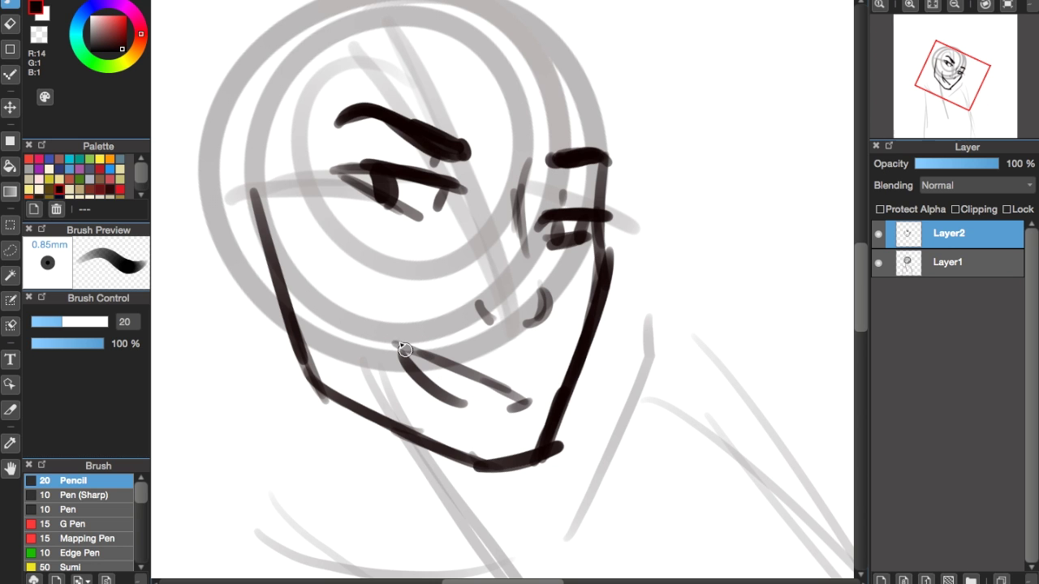
Scribble a beard along the jaw and cheek and a moustache above the mouth.
mouse_move(504, 461)
mouse_down()
mouse_move(448, 442)
mouse_move(369, 374)
mouse_move(320, 383)
mouse_move(321, 357)
mouse_up()
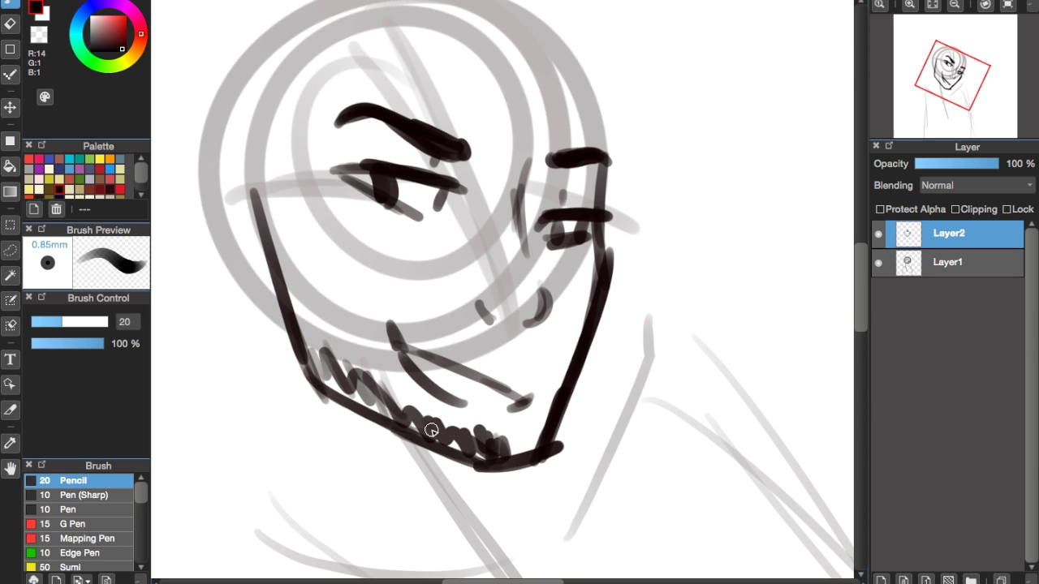
drag(367, 296, 378, 397)
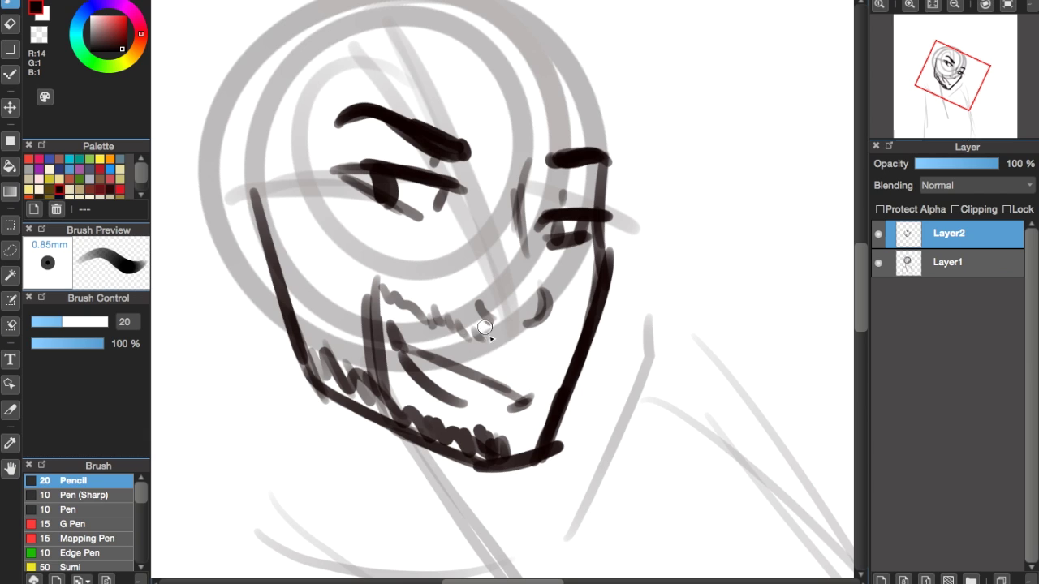
drag(485, 327, 556, 365)
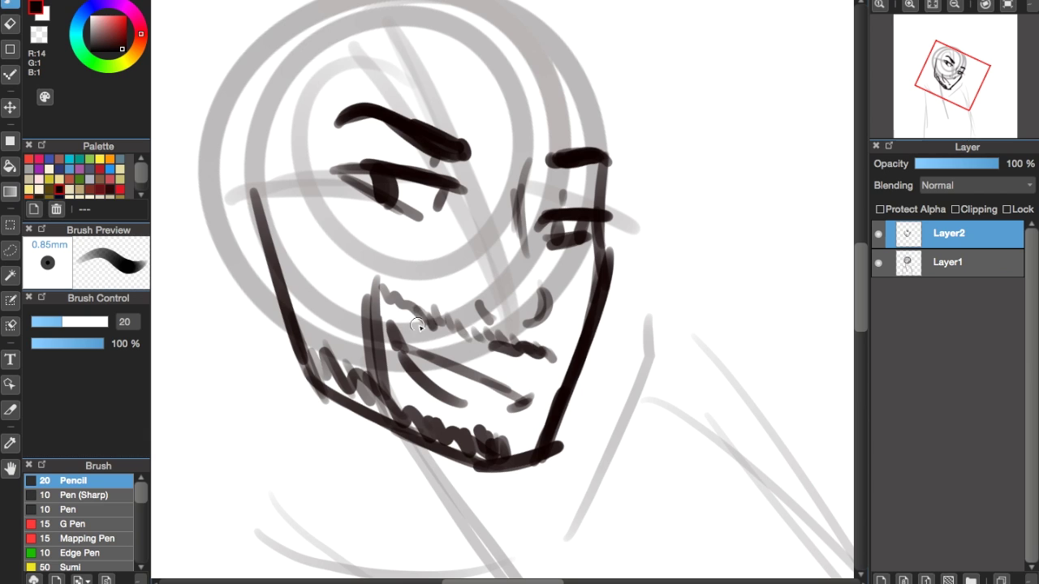
drag(378, 292, 560, 375)
mouse_move(517, 433)
mouse_down()
mouse_move(381, 401)
mouse_move(329, 349)
mouse_move(341, 382)
mouse_move(355, 378)
mouse_move(381, 299)
mouse_up()
drag(410, 321, 517, 346)
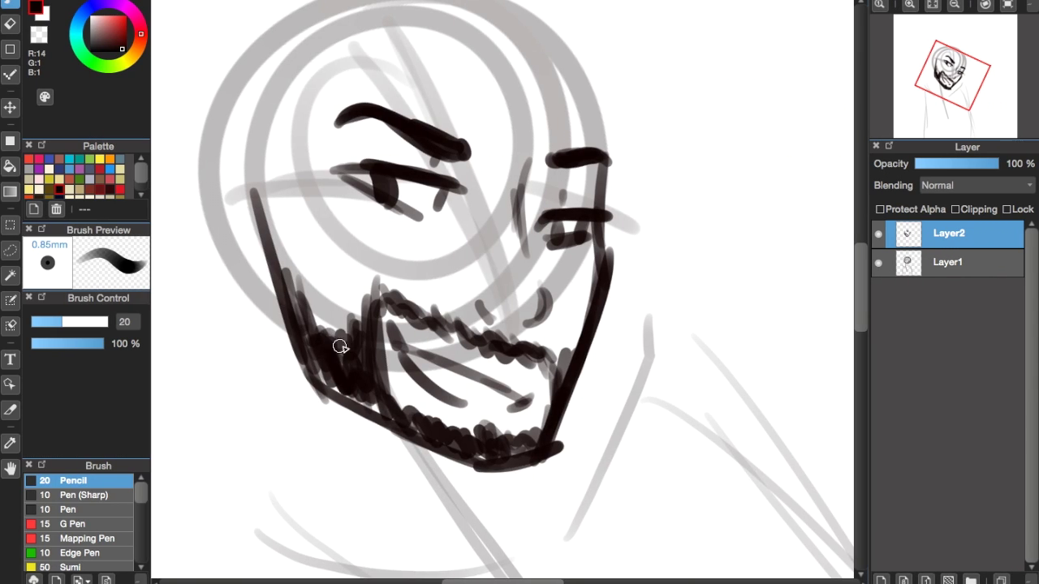
Transform the face layer over the head circle and apply the transformation.
scroll(400, 352, down, 5)
scroll(274, 91, up, 3)
key(ctrl+t)
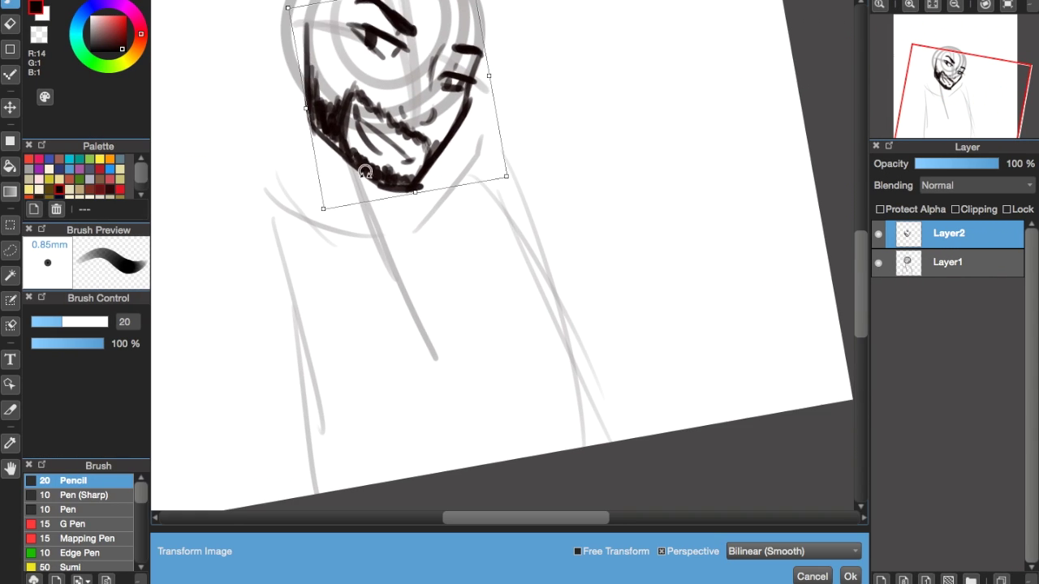
scroll(595, 65, down, 3)
click(849, 576)
scroll(580, 358, up, 3)
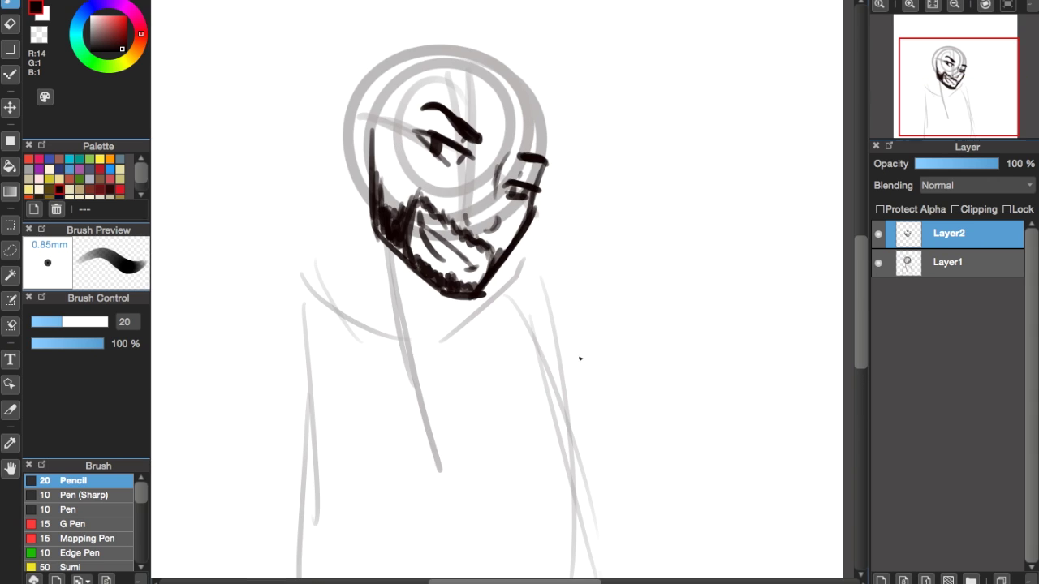
mouse_move(250, 268)
mouse_down()
mouse_move(366, 211)
mouse_move(317, 362)
mouse_up()
key(ctrl+z)
key(ctrl+z)
key(ctrl+z)
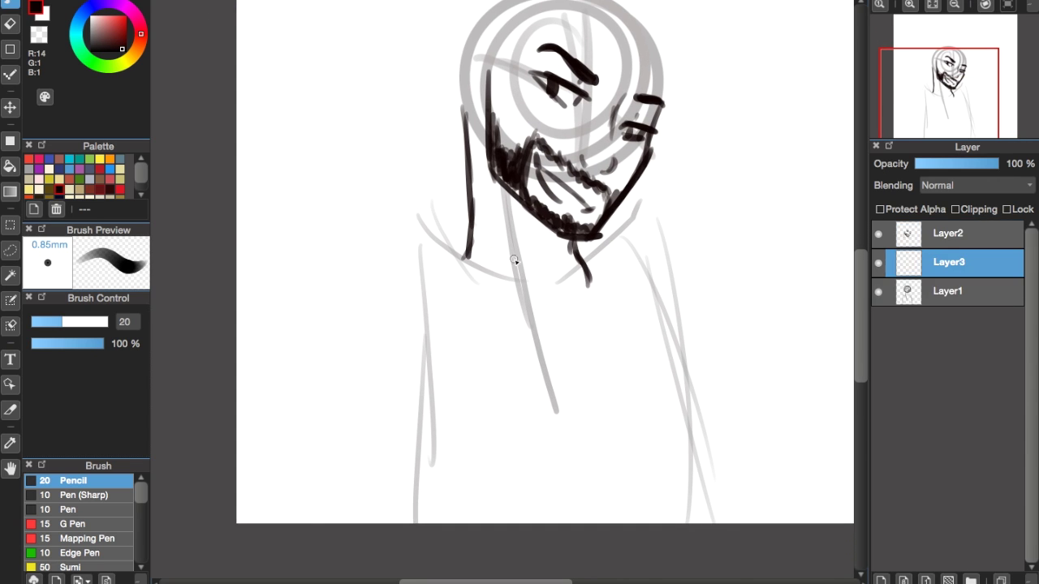
Draw the rounded shoulders and the outlines of both arms on the layer beneath the face.
drag(482, 249, 276, 221)
drag(341, 210, 284, 337)
drag(302, 267, 309, 523)
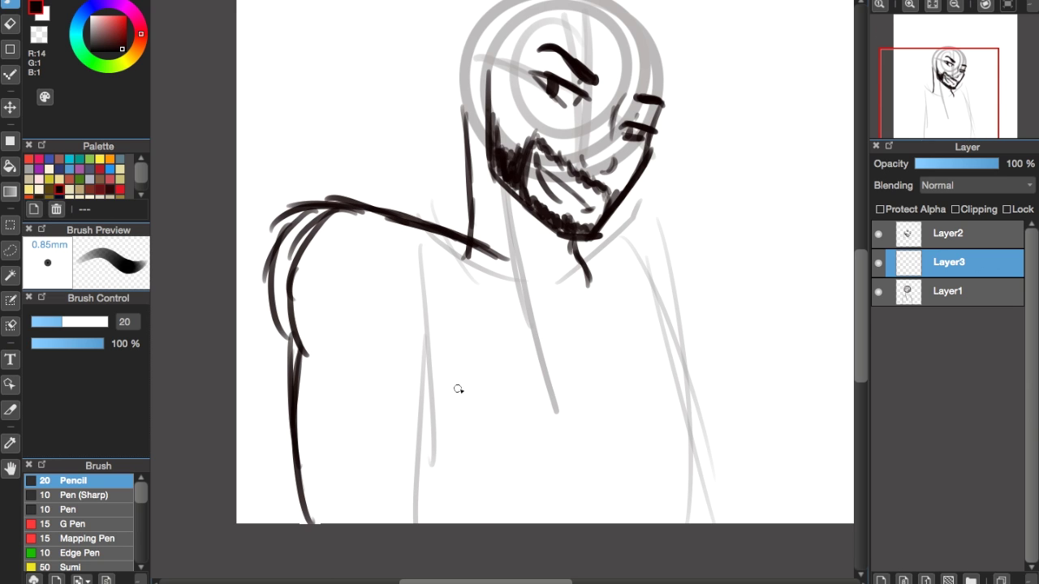
drag(694, 264, 754, 375)
drag(758, 389, 771, 483)
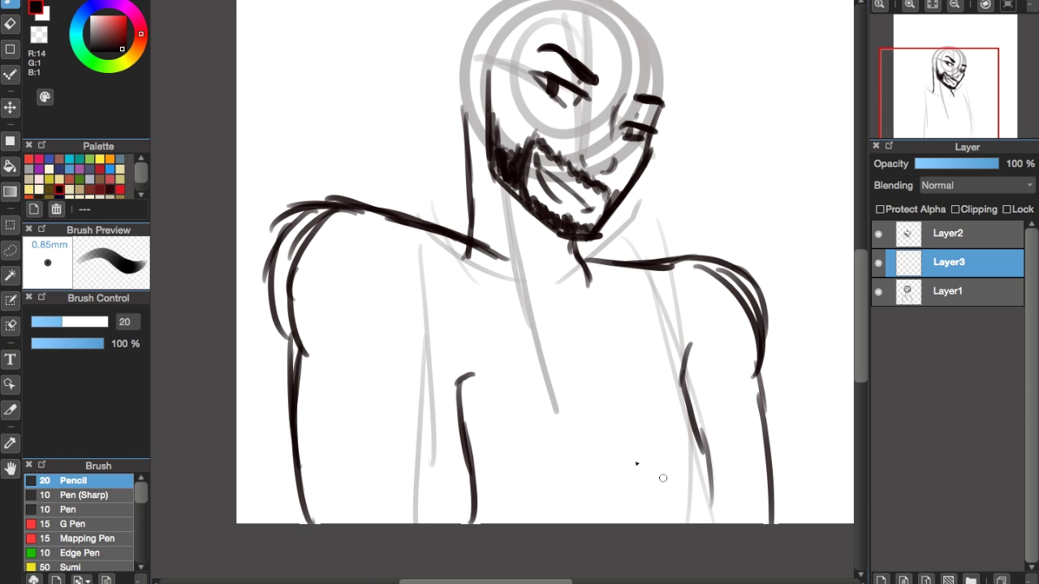
Narrow the neck, shoulders and arms drawing with a transform and apply it.
key(ctrl+t)
drag(265, 320, 285, 319)
scroll(300, 320, down, 2)
drag(312, 375, 323, 373)
key(Return)
Replace the inner contour of the arm on the right with a line curving outward to the canvas edge.
key(ctrl+plus)
key(ctrl+plus)
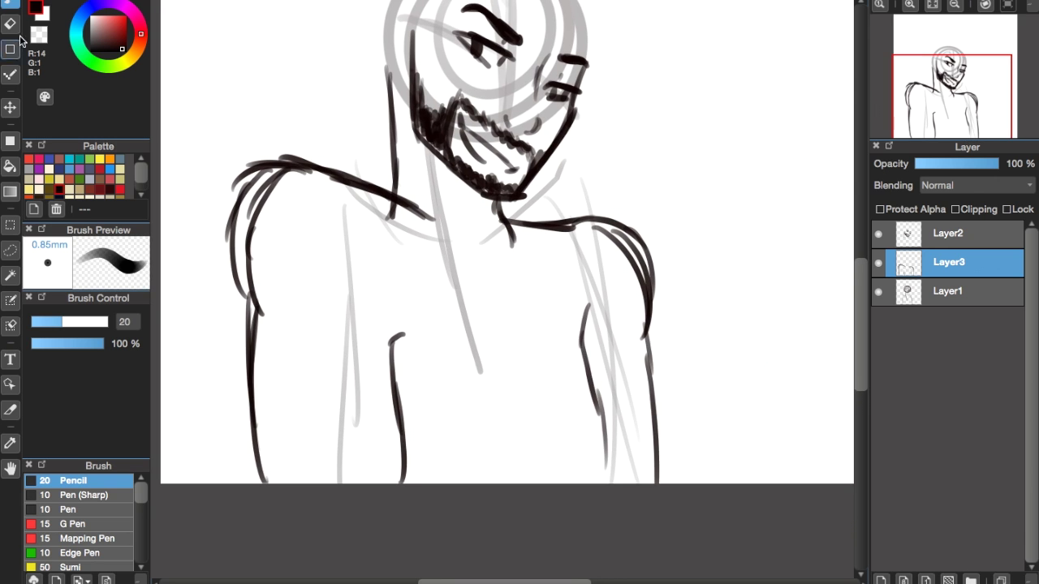
key(ctrl+z)
mouse_move(590, 298)
mouse_down()
mouse_move(641, 406)
mouse_move(656, 484)
mouse_up()
scroll(560, 264, up, 3)
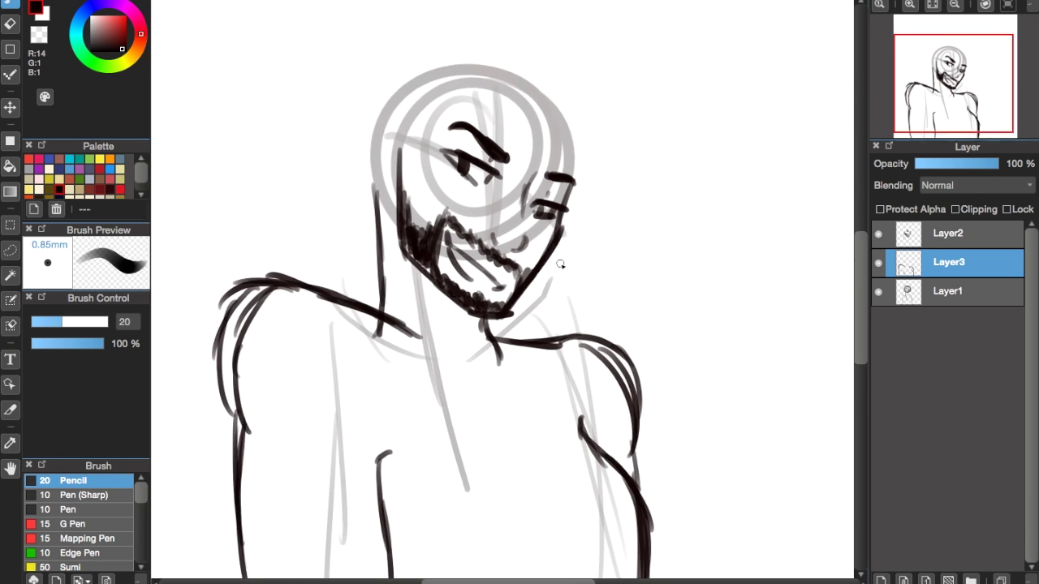
Add a layer on top and draw a mass of looping curls over the right half of the head.
drag(560, 264, 767, 512)
scroll(767, 512, up, 1)
key(ctrl+shift+n)
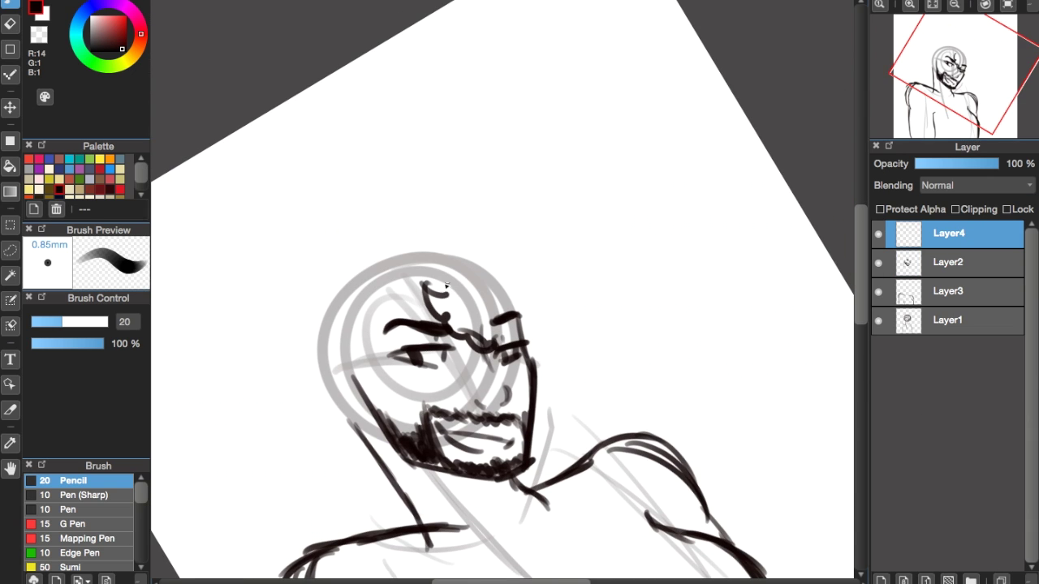
drag(524, 325, 545, 349)
drag(399, 246, 518, 216)
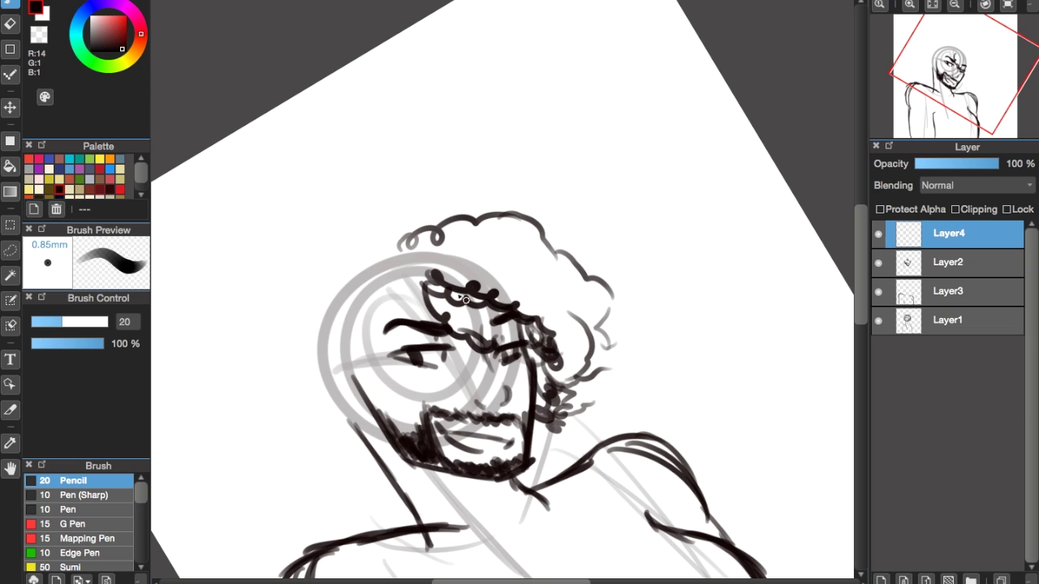
mouse_move(446, 262)
mouse_down()
mouse_move(524, 237)
mouse_move(459, 276)
mouse_move(570, 290)
mouse_up()
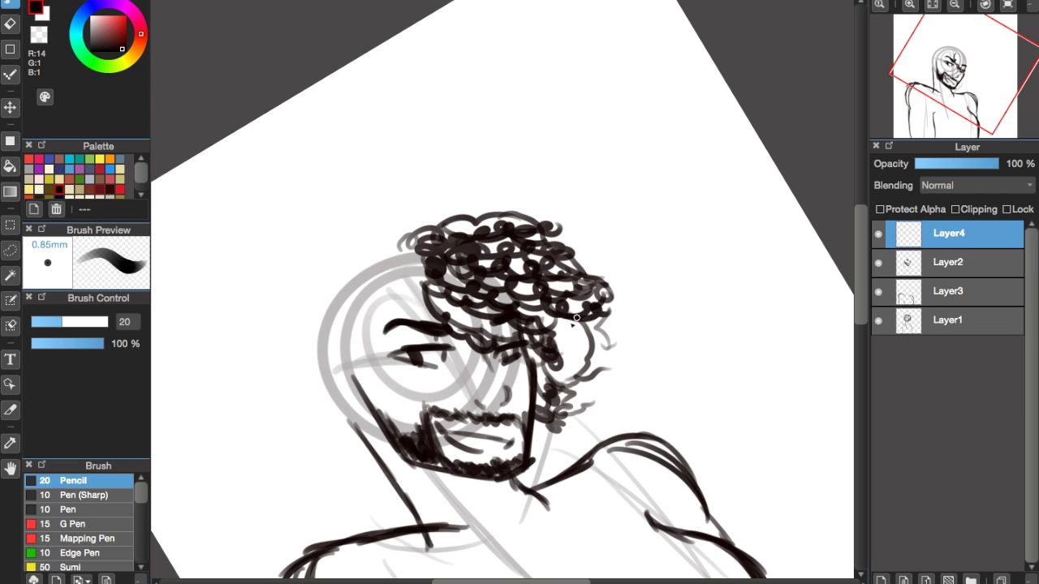
drag(557, 393, 642, 299)
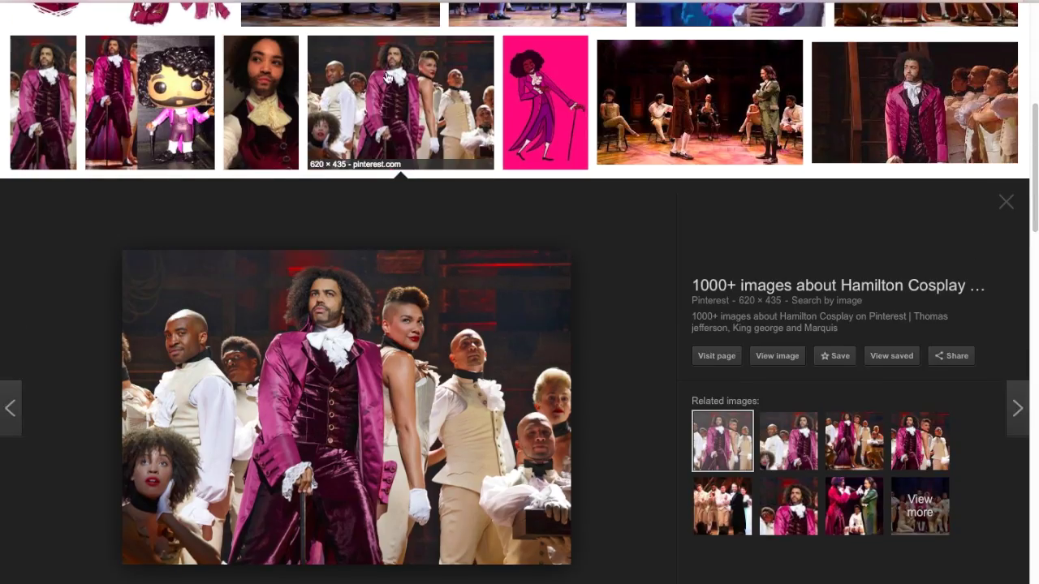
Check the Hamilton costume photos in the browser and fill the left side of the head with matching curly hair.
scroll(483, 398, down, 10)
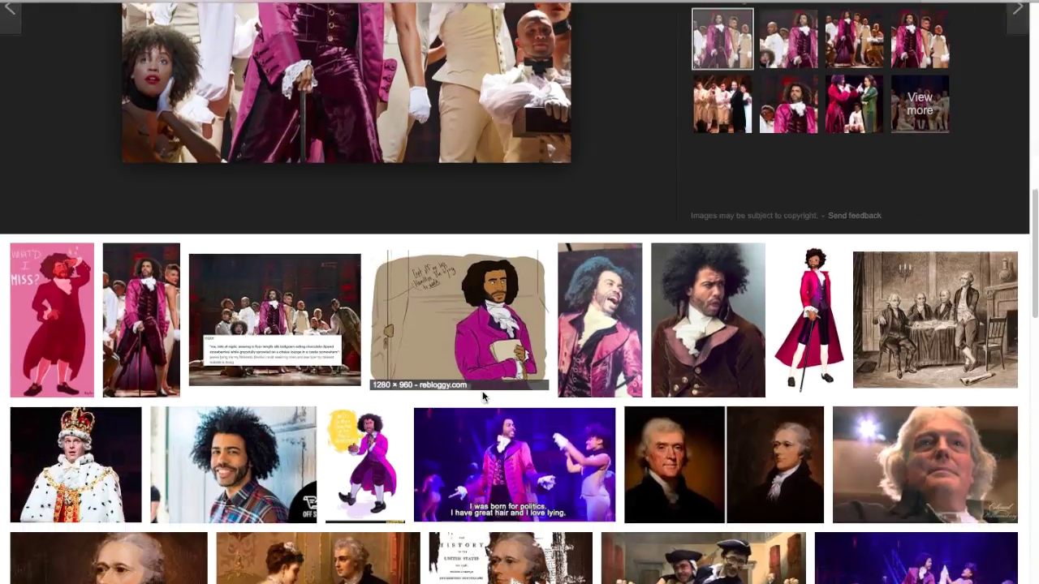
scroll(483, 398, down, 3)
mouse_move(495, 209)
mouse_down()
mouse_move(461, 268)
mouse_move(479, 339)
mouse_up()
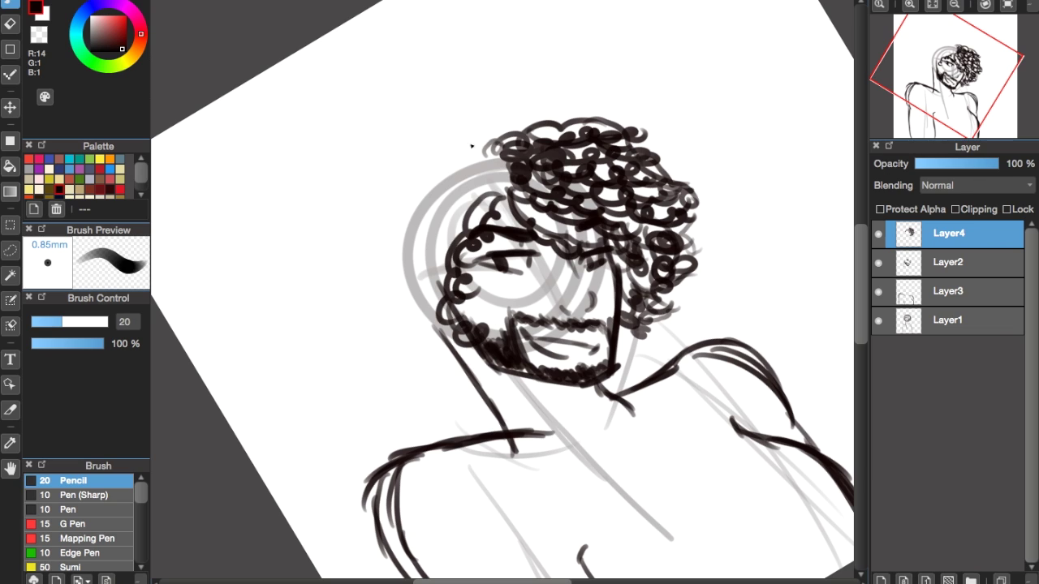
mouse_move(471, 146)
mouse_down()
mouse_move(346, 174)
mouse_move(357, 185)
mouse_up()
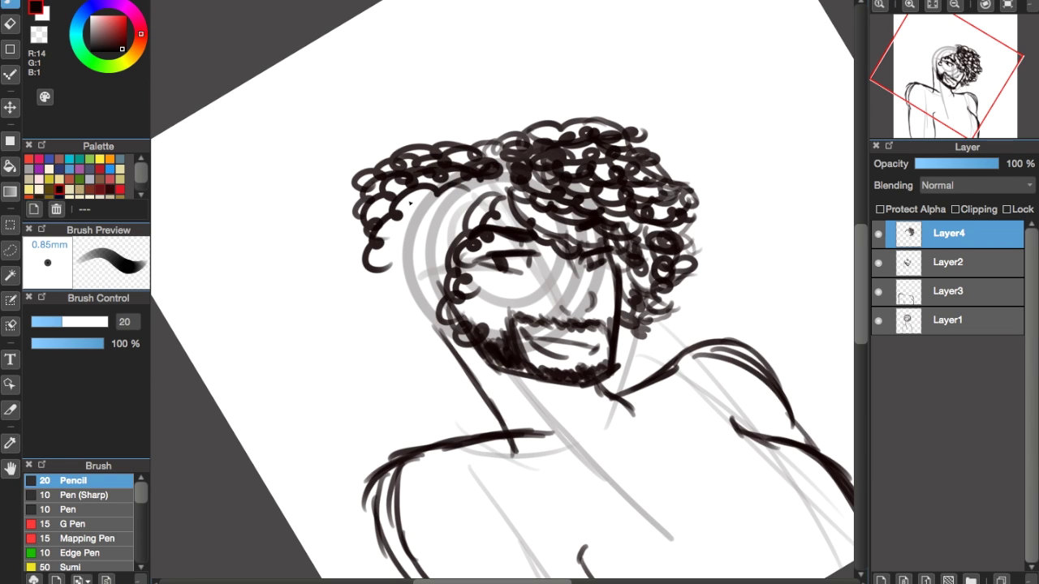
drag(468, 192, 376, 297)
mouse_move(469, 214)
mouse_down()
mouse_move(418, 356)
mouse_move(447, 298)
mouse_move(461, 199)
mouse_move(461, 342)
mouse_up()
drag(436, 237, 412, 270)
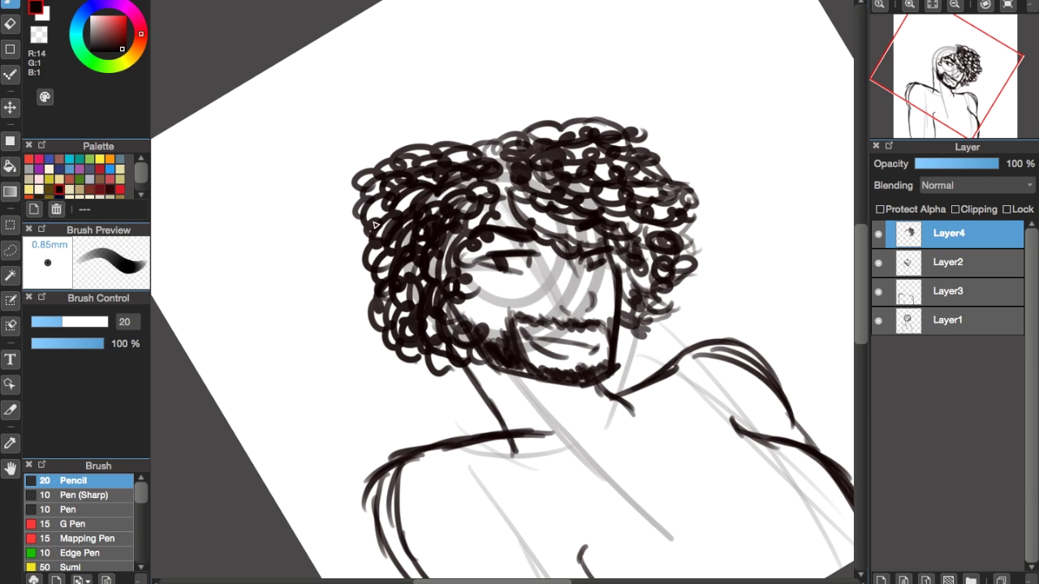
On the body layer, redraw both arms angled outward and erase the old lines of the left one.
key(ctrl+0)
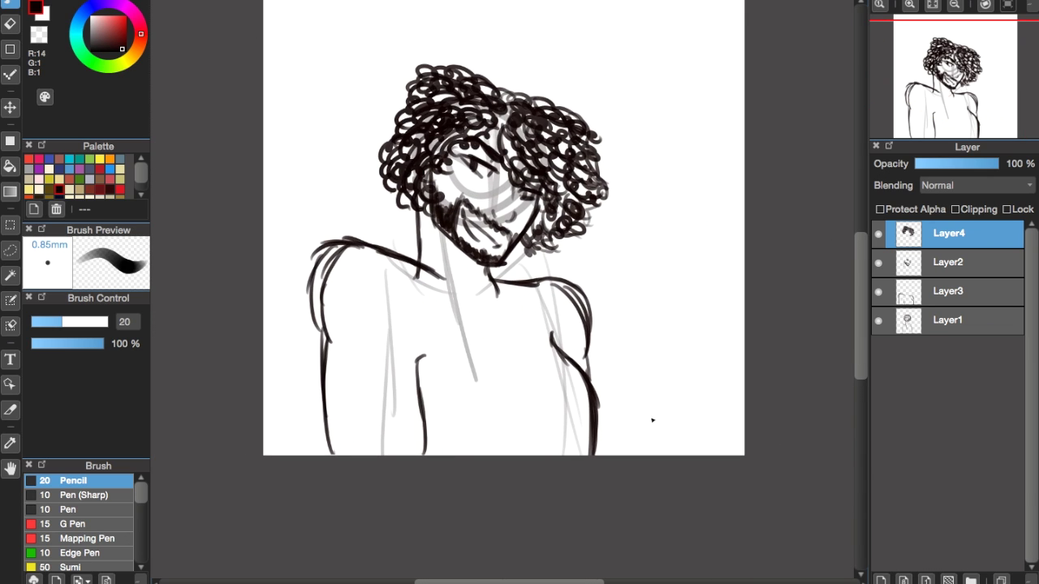
click(948, 291)
drag(590, 320, 616, 373)
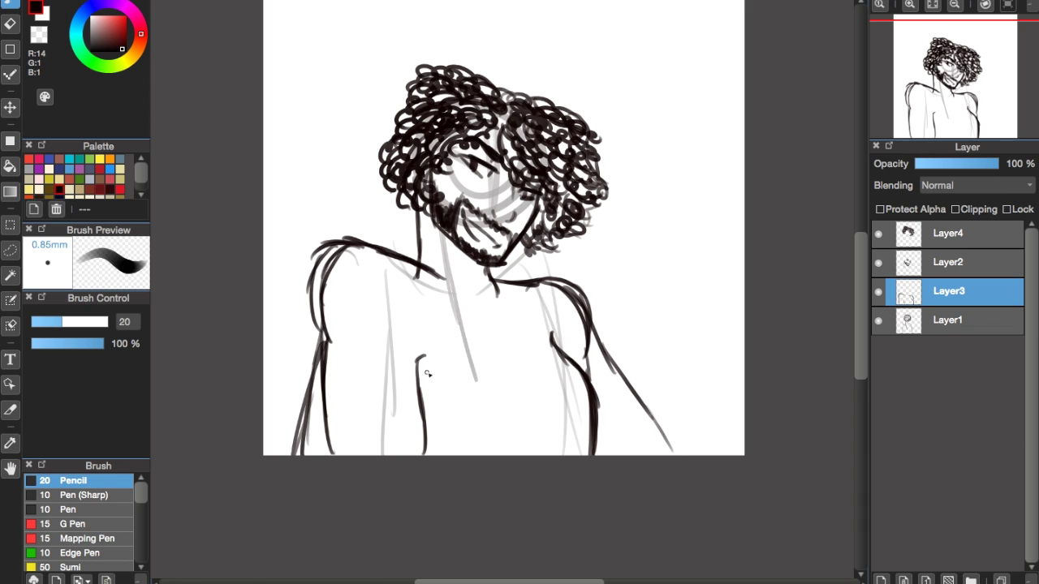
drag(324, 418, 325, 208)
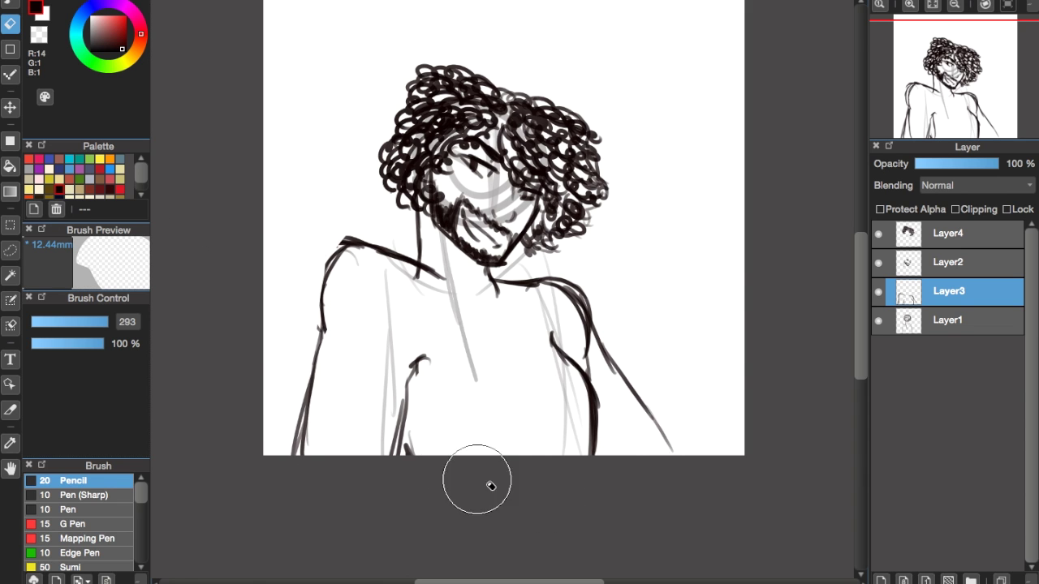
On the face layer, erase the left eyebrow and redraw it as a higher, thick arch.
click(949, 261)
scroll(719, 228, up, 5)
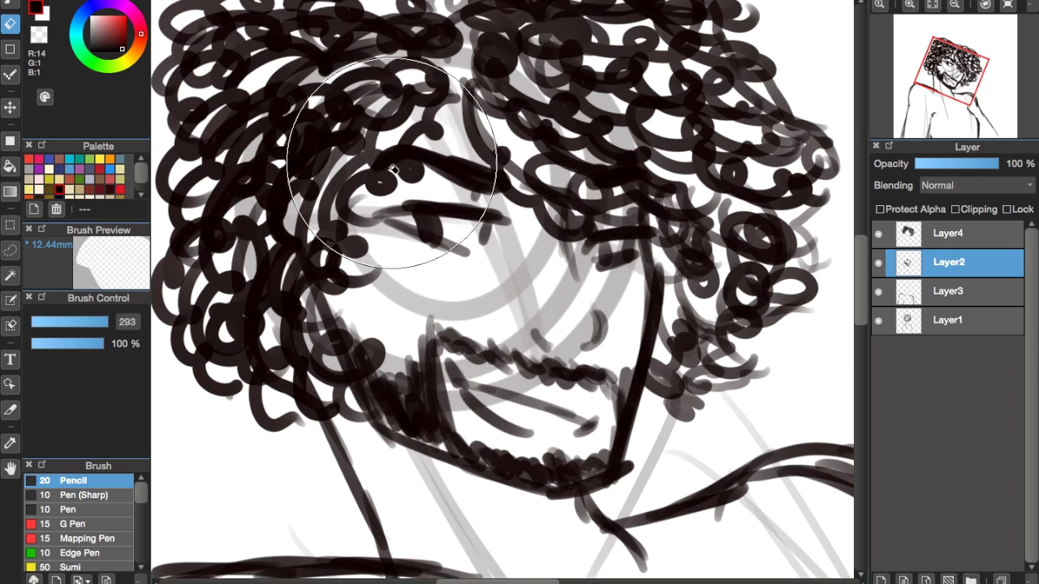
key(b)
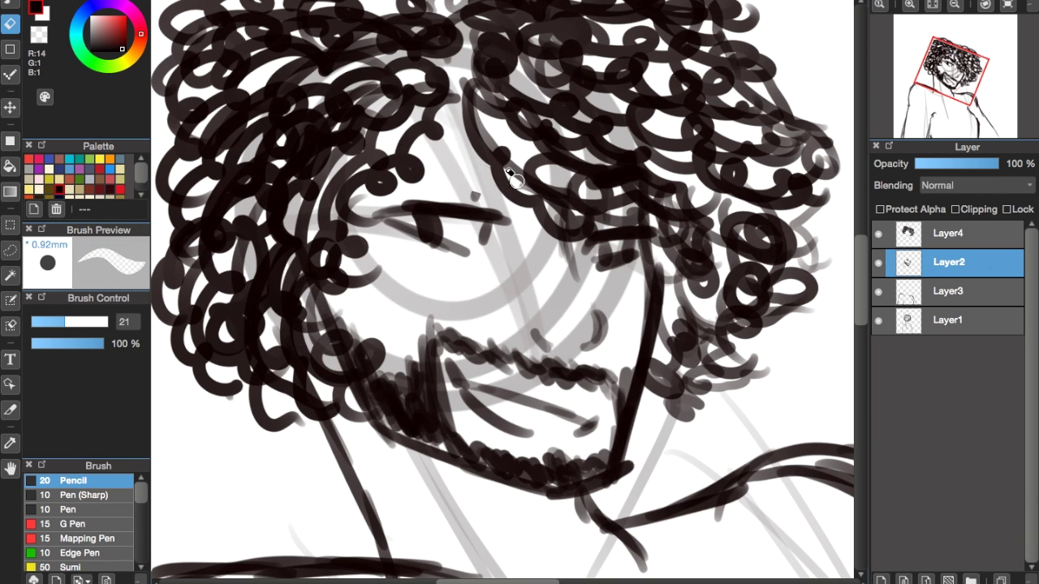
key(b)
drag(378, 146, 507, 131)
drag(414, 150, 519, 154)
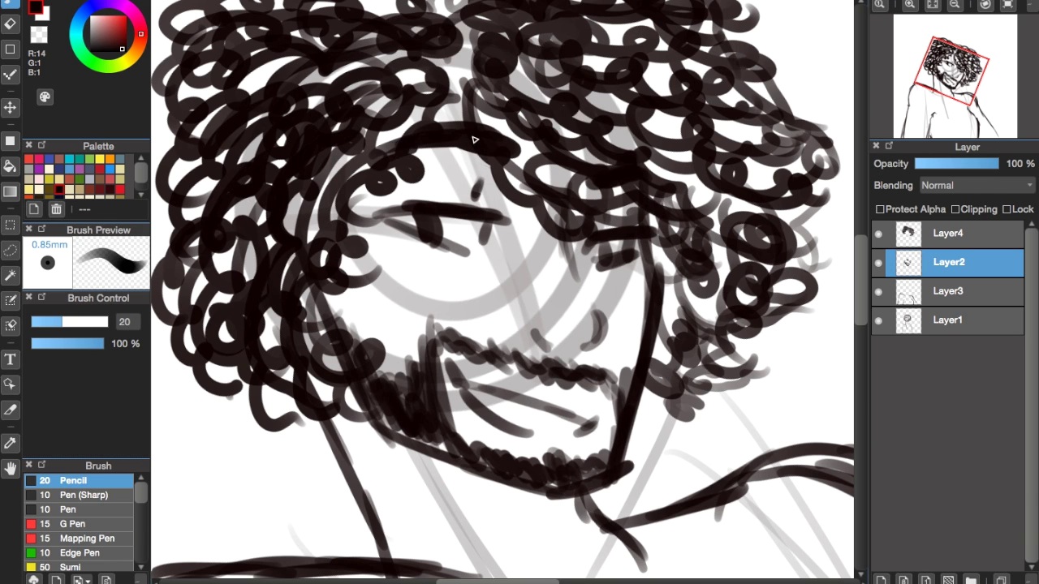
Browse the Hamilton image results and open the photo of Jefferson in a magenta coat with a white cravat.
scroll(487, 244, down, 5)
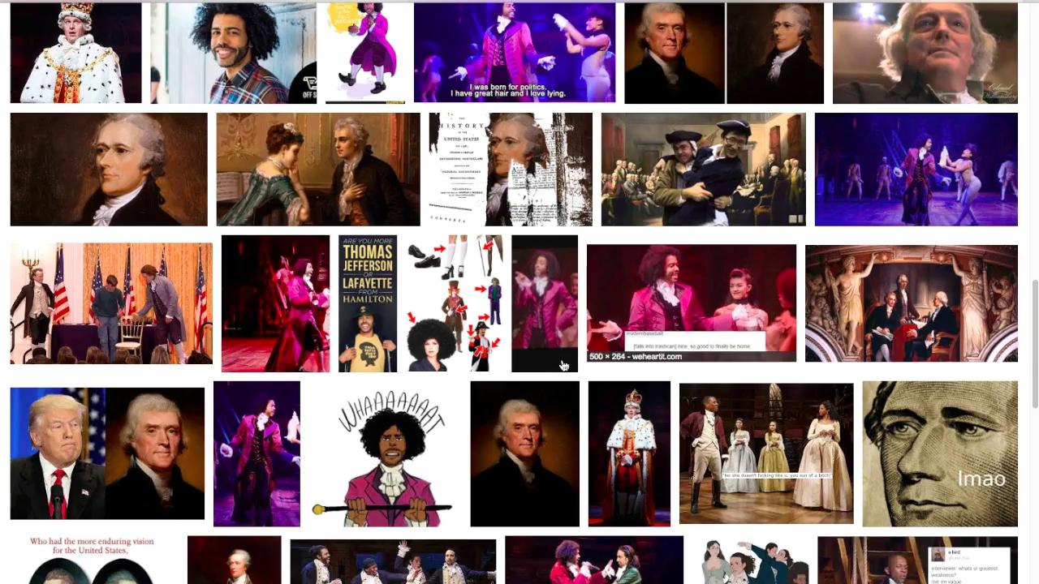
click(698, 297)
scroll(706, 244, up, 7)
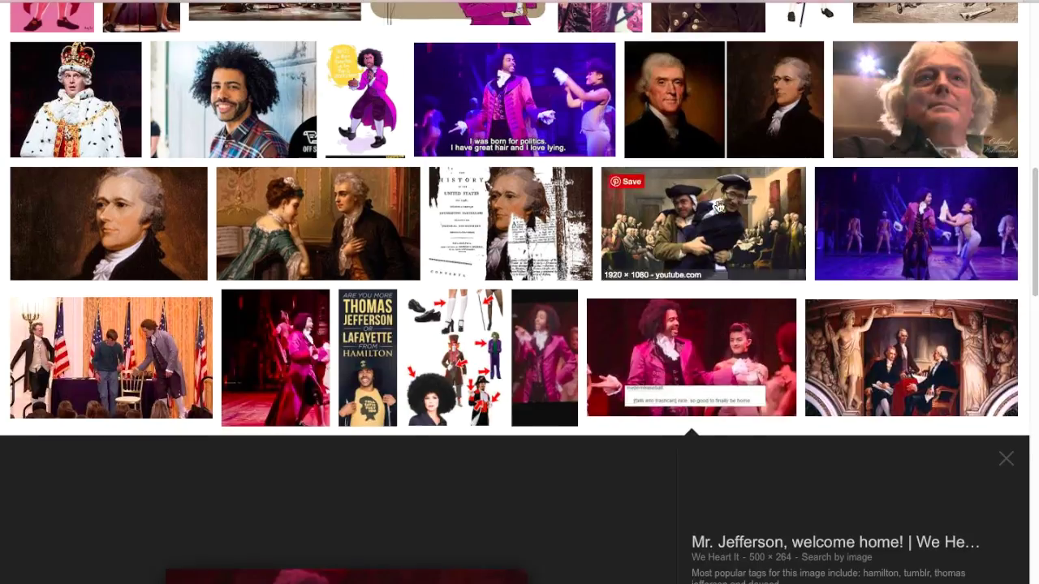
scroll(713, 213, up, 5)
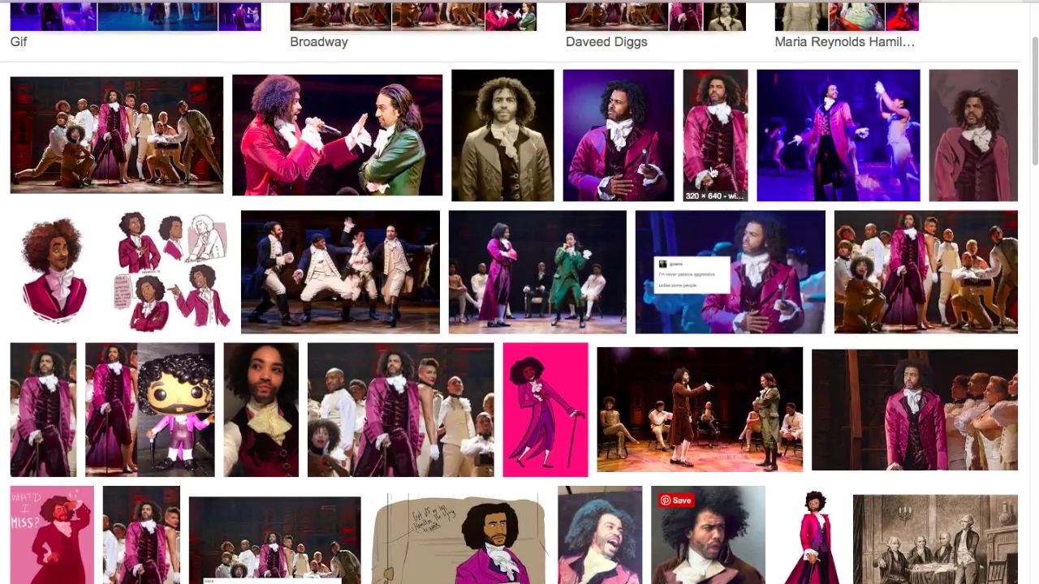
click(714, 135)
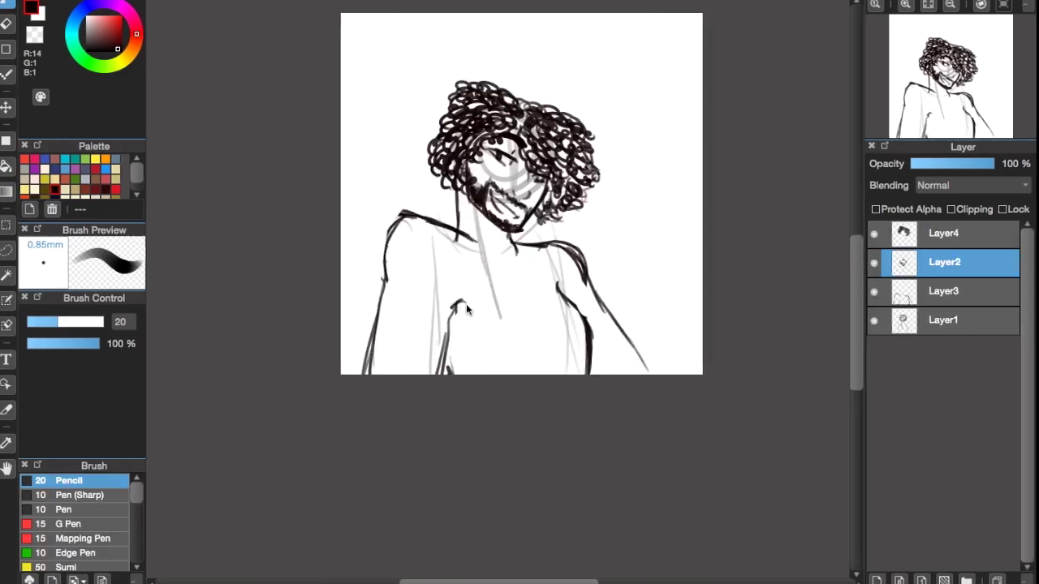
Following the costume photo, draw the knot and wide upper folds of the cravat below the chin on Layer2.
scroll(466, 303, up, 5)
drag(341, 202, 421, 261)
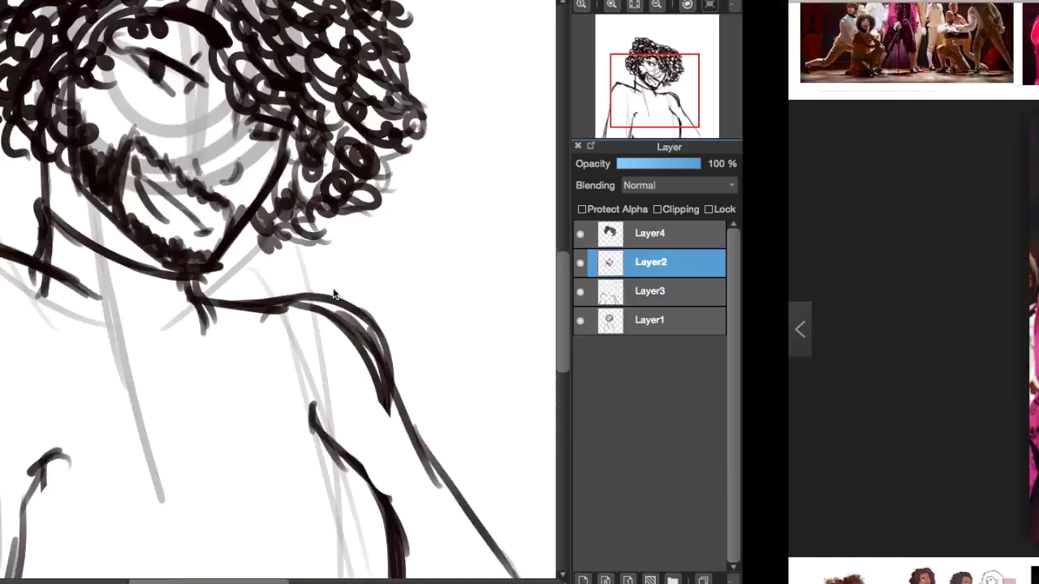
drag(445, 321, 491, 388)
drag(495, 321, 507, 393)
mouse_move(448, 320)
mouse_down()
mouse_move(319, 382)
mouse_move(341, 456)
mouse_up()
drag(487, 388, 385, 503)
drag(349, 456, 388, 485)
drag(535, 344, 641, 483)
drag(410, 378, 372, 393)
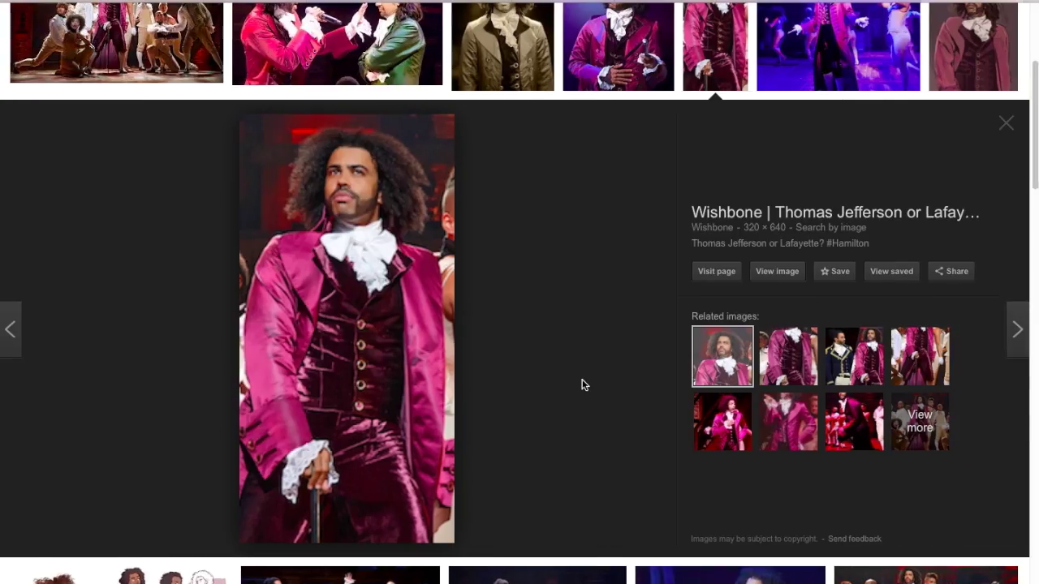
Draw the hanging folds and wavy lower edge of the cravat across the chest, matching the photo.
drag(527, 410, 610, 501)
drag(524, 525, 610, 504)
drag(462, 410, 452, 477)
scroll(597, 574, down, 3)
drag(624, 343, 485, 363)
Draw the V-shaped waistcoat opening under the cravat and the pointed lapel on its right side.
drag(442, 250, 414, 358)
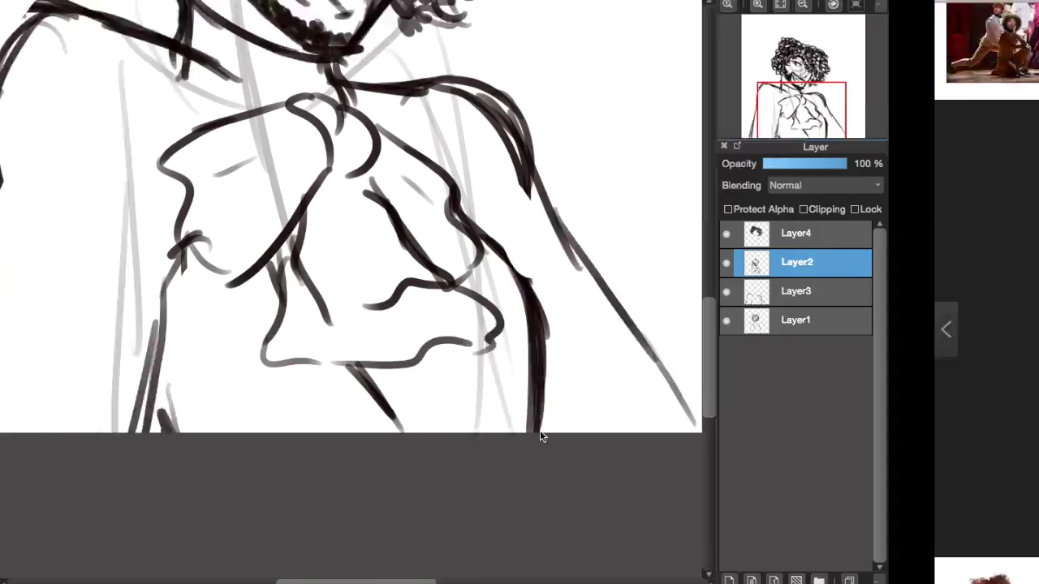
drag(547, 432, 558, 358)
drag(549, 432, 597, 339)
drag(537, 129, 675, 171)
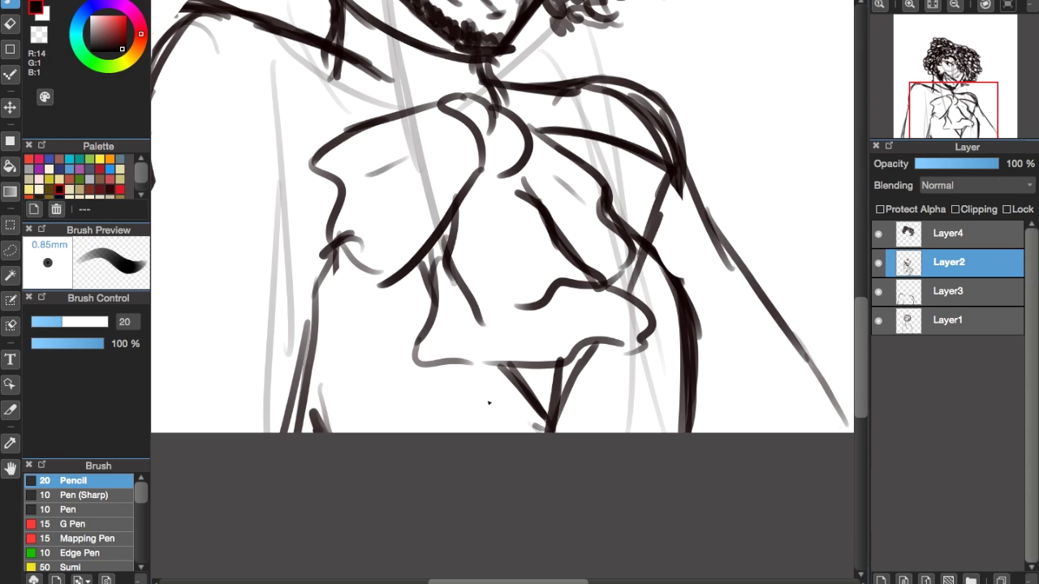
Draw the pointed lapel on the left side of the cravat, undoing and redrawing strokes that miss.
drag(543, 429, 394, 335)
drag(375, 269, 266, 173)
key(ctrl+z)
key(ctrl+z)
mouse_move(330, 243)
mouse_down()
mouse_move(372, 114)
mouse_move(396, 105)
mouse_up()
drag(345, 115, 312, 223)
Check the costume photo repeatedly and draw the coat's standing collar around the neck.
key(alt+Tab)
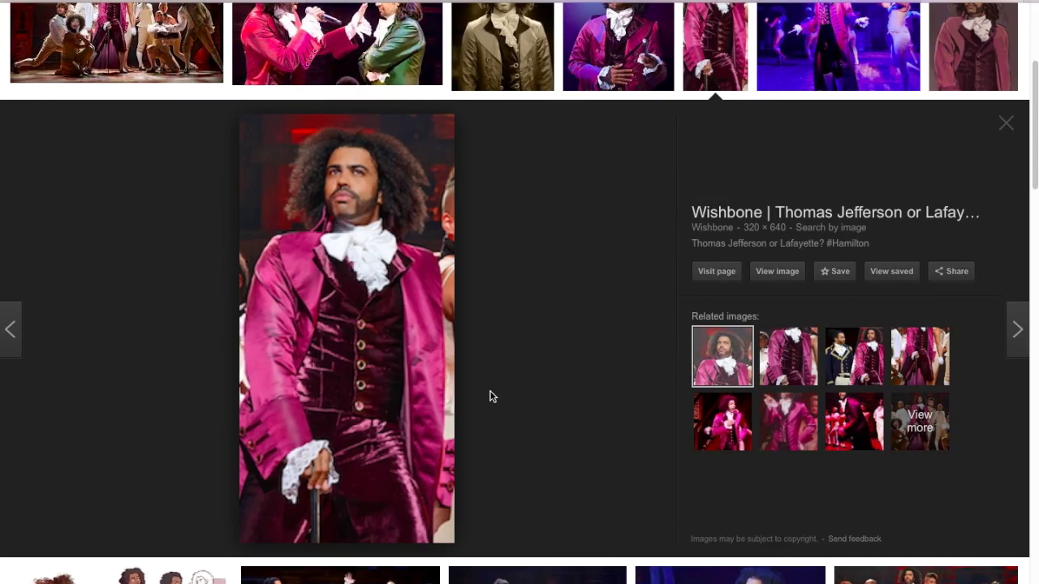
key(alt+Tab)
scroll(373, 171, down, 2)
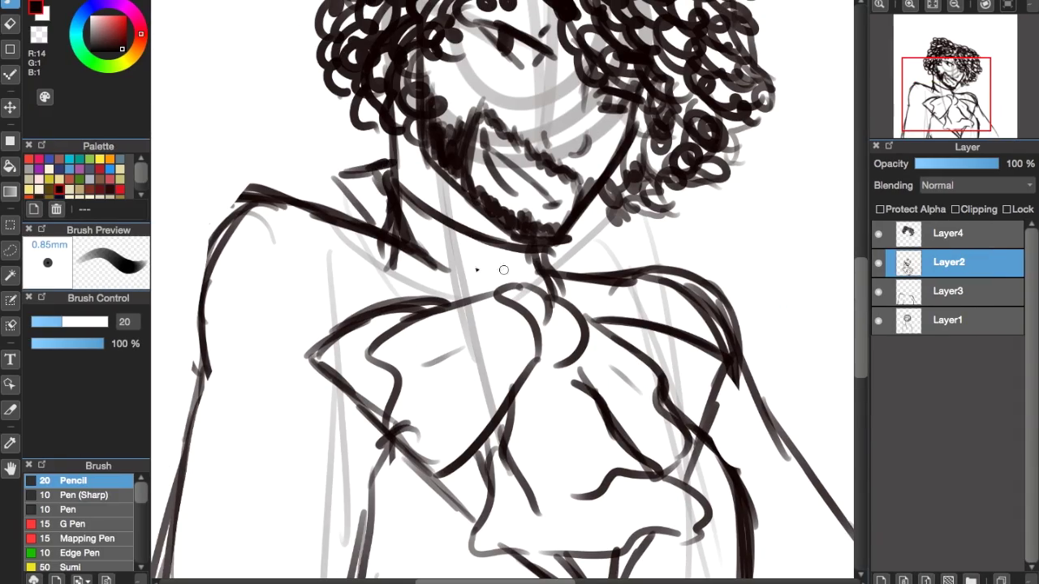
key(alt+Tab)
key(alt+Tab)
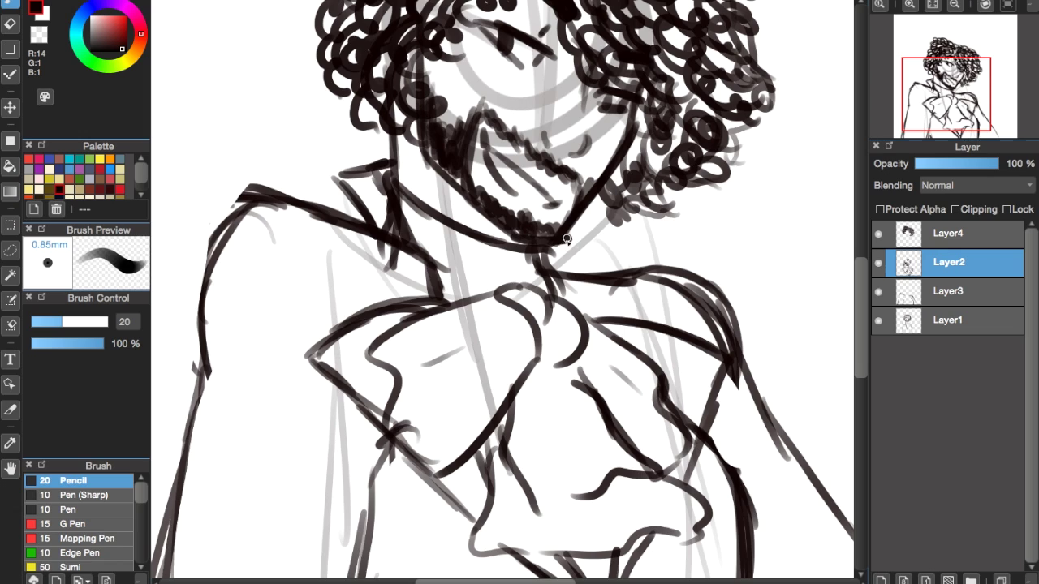
scroll(576, 276, down, 3)
key(alt+Tab)
key(alt+Tab)
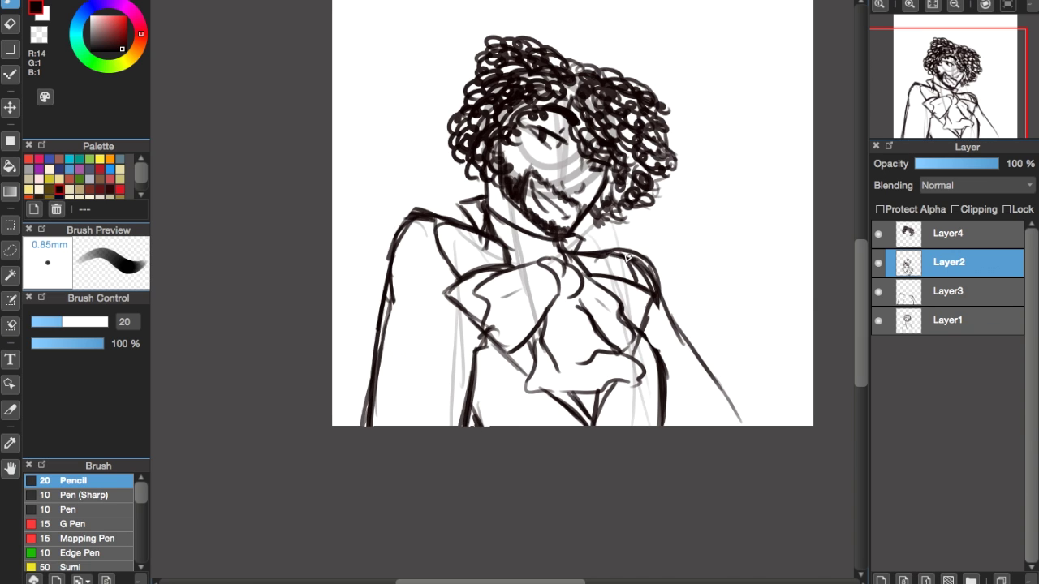
Hide the body sketch Layer3 and redraw the shoulders and sleeve outlines cleanly on Layer2.
click(878, 290)
scroll(664, 394, up, 3)
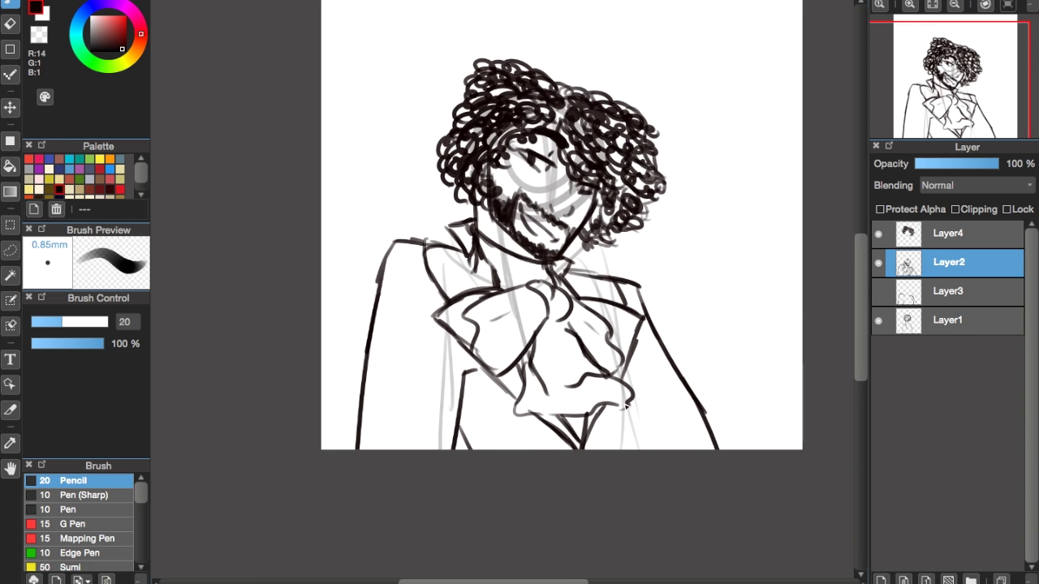
drag(622, 221, 664, 406)
scroll(696, 301, down, 3)
scroll(696, 302, up, 3)
scroll(695, 301, right, 1)
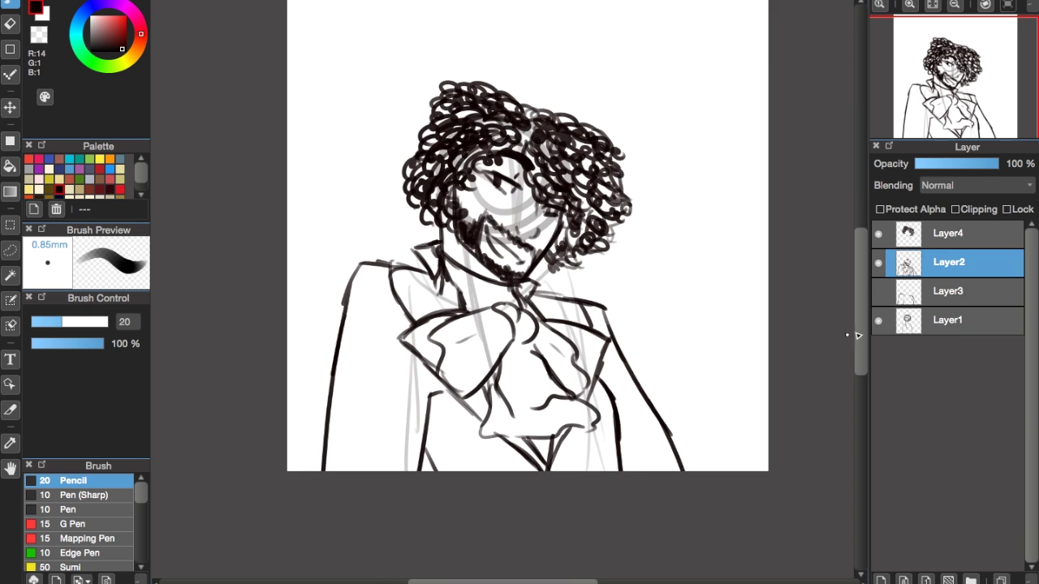
Hide the construction sketch Layer1 and erase the overlapping lines around the neck and collar.
click(880, 320)
scroll(455, 284, up, 5)
key(e)
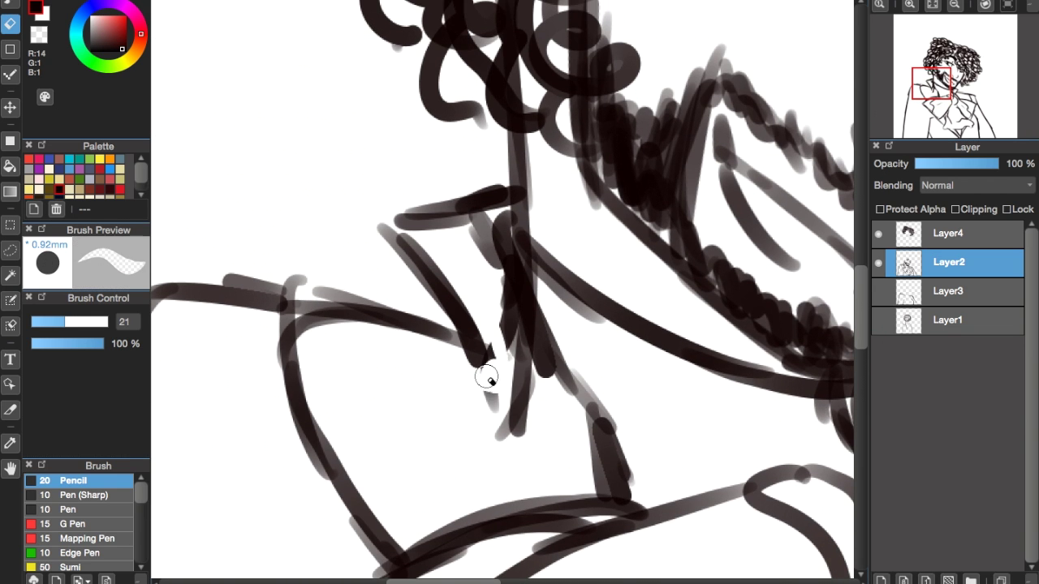
drag(487, 377, 533, 418)
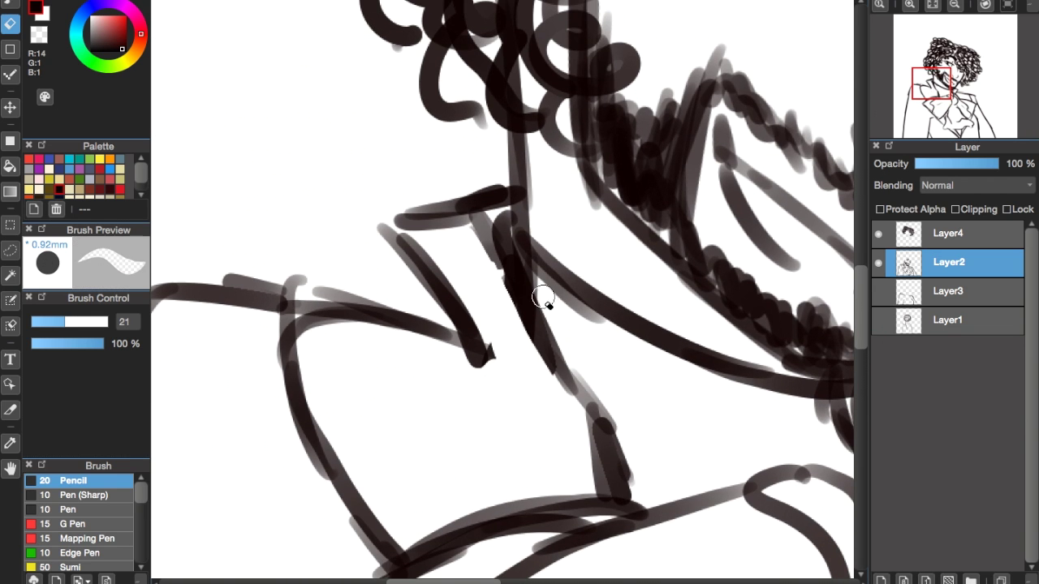
scroll(555, 290, down, 2)
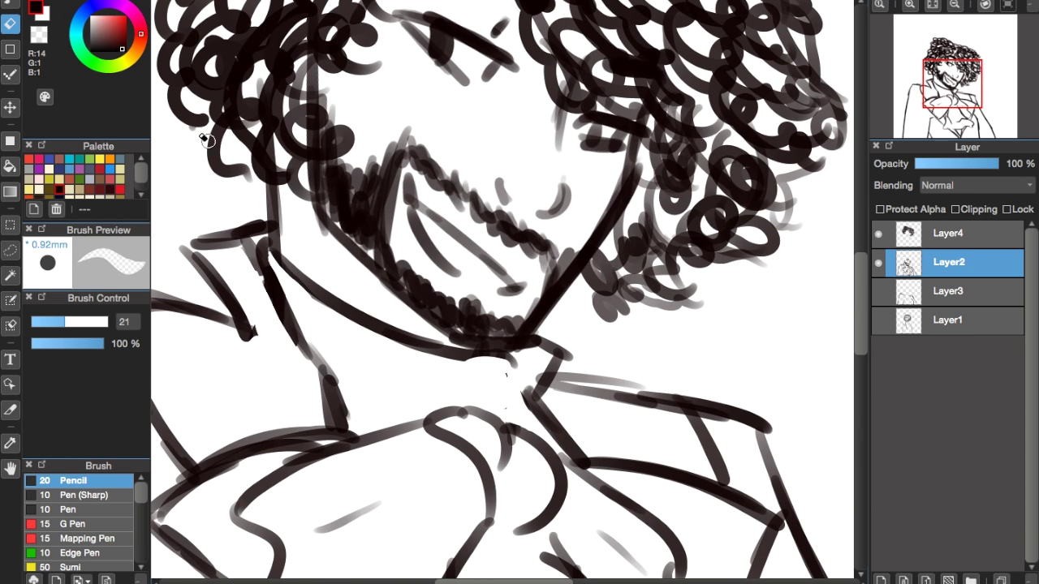
Add a new layer above Layer3 and choose a light tan skin colour.
key(b)
scroll(413, 387, down, 4)
scroll(536, 366, up, 7)
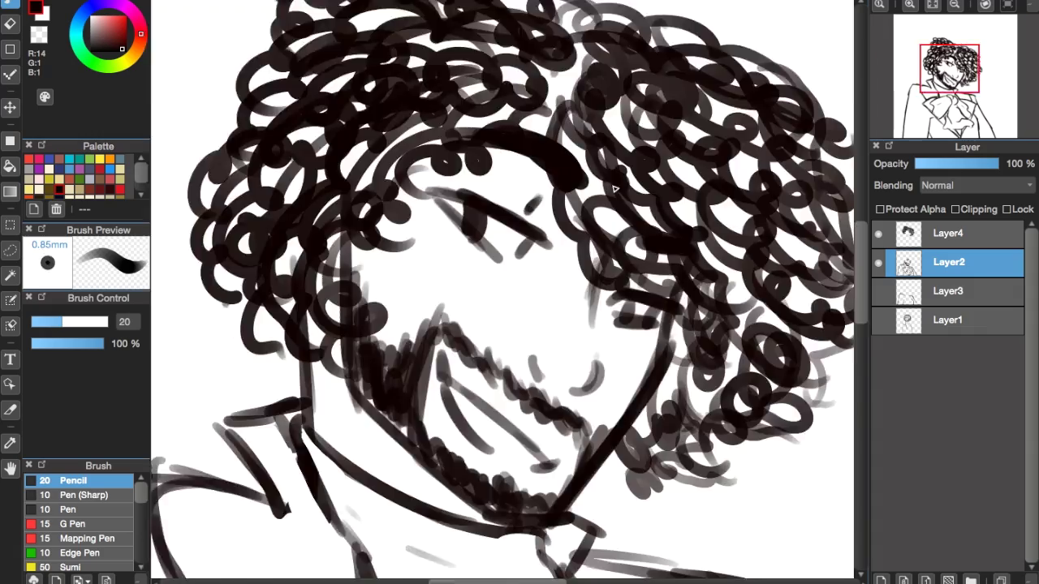
scroll(535, 366, down, 4)
scroll(568, 349, up, 3)
scroll(584, 341, down, 3)
click(937, 292)
click(881, 581)
scroll(81, 179, down, 1)
click(51, 188)
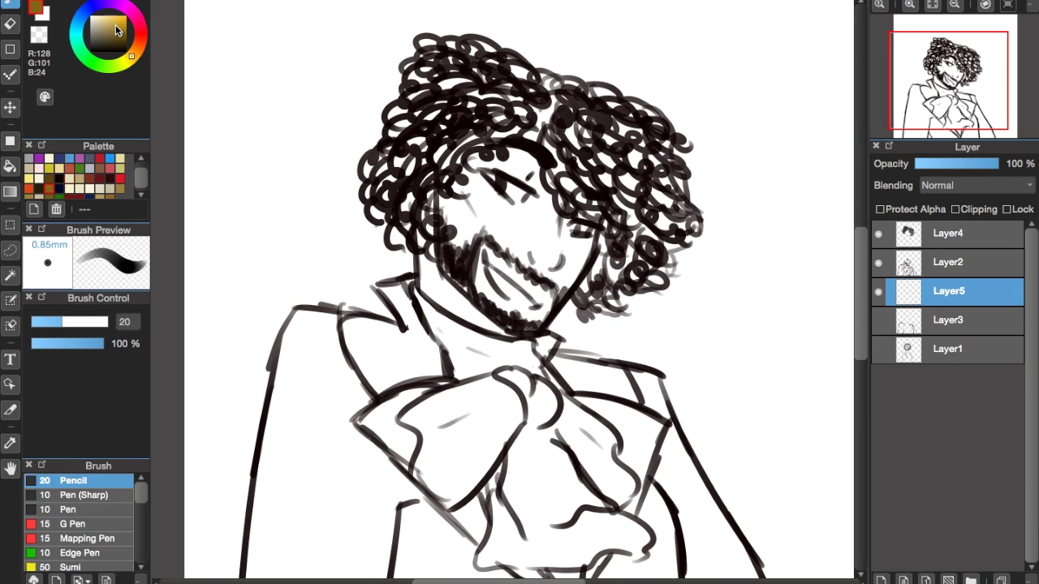
click(104, 21)
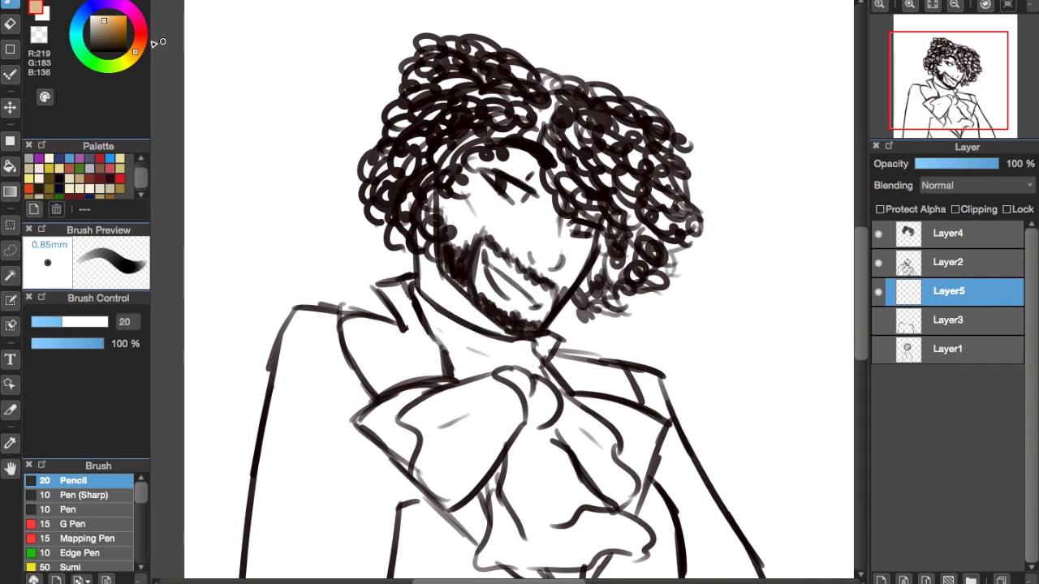
Paint the face and neck tan with the Watercolor (Wet) brush.
drag(141, 493, 141, 517)
click(89, 511)
mouse_move(450, 194)
mouse_down()
mouse_move(458, 259)
mouse_move(568, 276)
mouse_move(561, 203)
mouse_move(527, 142)
mouse_move(543, 292)
mouse_move(429, 278)
mouse_up()
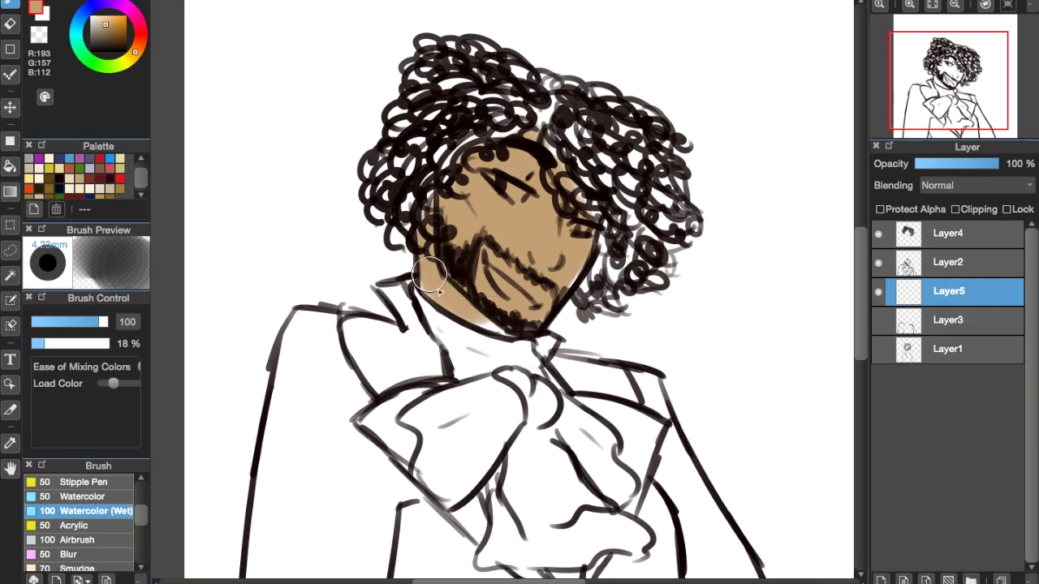
Check the costume photo in the browser and add a new layer above the skin colour for the hair.
key(ctrl+Up)
key(ctrl+Right)
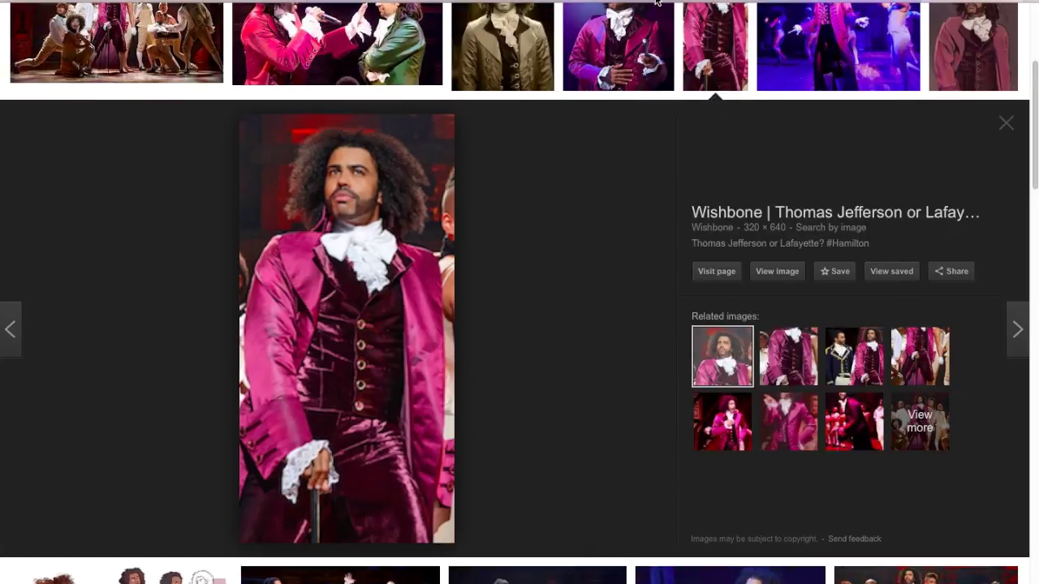
key(ctrl+Left)
key(ctrl+shift+n)
key(ctrl+Right)
key(ctrl+Tab)
key(ctrl+Left)
Fill both sides of the curly hair with near-black, using a duplicated hair layer at 88% opacity.
mouse_move(552, 276)
mouse_down()
mouse_move(530, 124)
mouse_move(584, 187)
mouse_move(552, 276)
mouse_move(589, 260)
mouse_up()
mouse_move(957, 164)
mouse_down()
mouse_move(983, 164)
mouse_move(974, 164)
mouse_up()
key(ctrl+d)
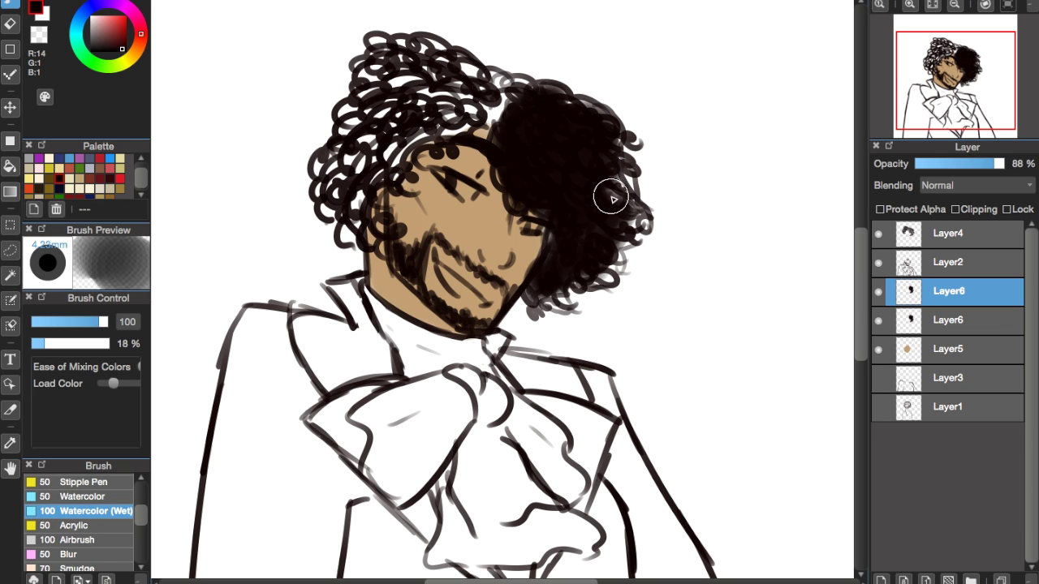
key(Delete)
mouse_move(536, 183)
mouse_down()
mouse_move(398, 81)
mouse_move(385, 174)
mouse_move(494, 74)
mouse_move(333, 203)
mouse_up()
drag(333, 203, 384, 245)
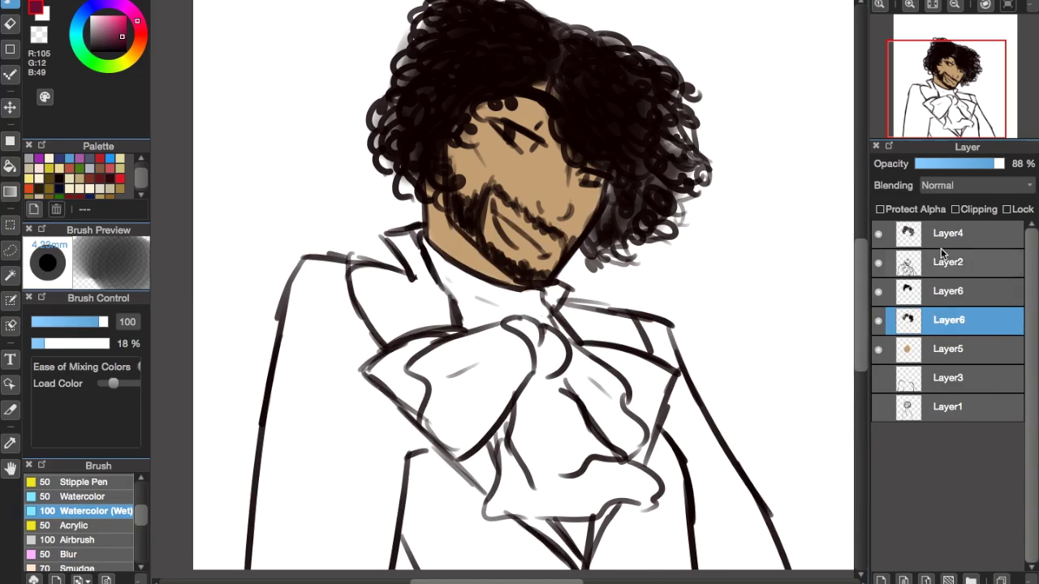
On Layer2, add the waistcoat's missing edge line and paint the lapels and waistcoat dark magenta.
click(948, 262)
scroll(370, 143, up, 5)
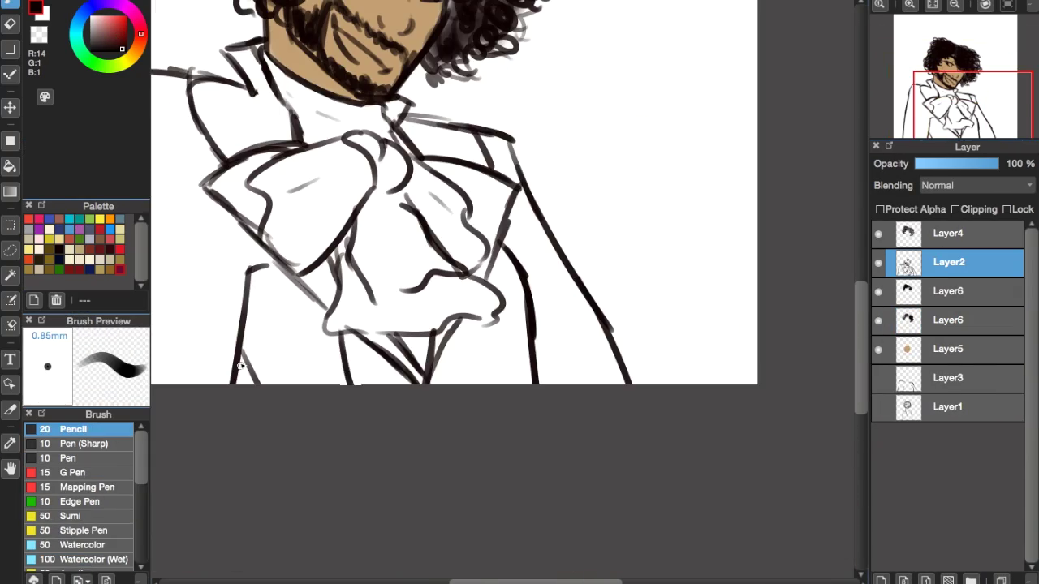
mouse_move(280, 334)
mouse_down()
mouse_move(325, 377)
mouse_move(331, 314)
mouse_up()
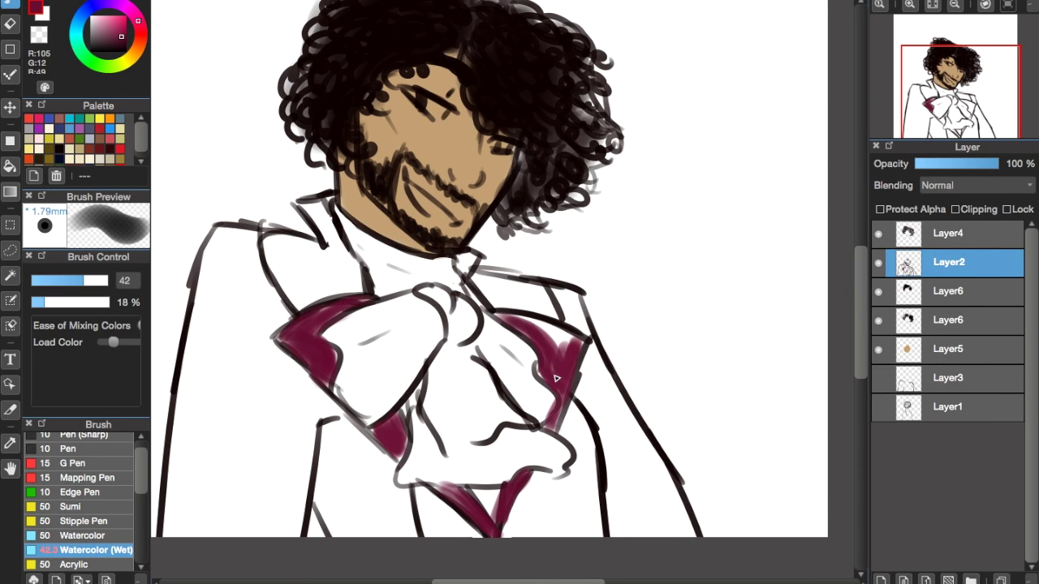
mouse_move(520, 551)
mouse_down()
mouse_move(580, 543)
mouse_move(565, 428)
mouse_up()
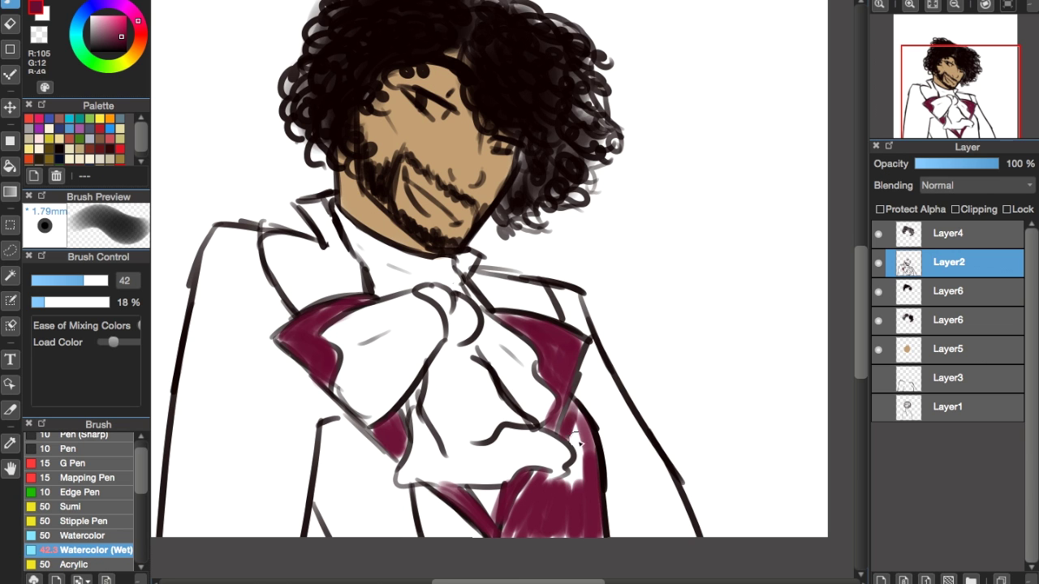
Add a layer below the skin colour and paint the coat in brighter magenta, enlarging the brush to 127.
key(ctrl+shift+n)
mouse_move(914, 290)
mouse_down()
mouse_move(925, 427)
mouse_move(950, 388)
mouse_up()
click(120, 30)
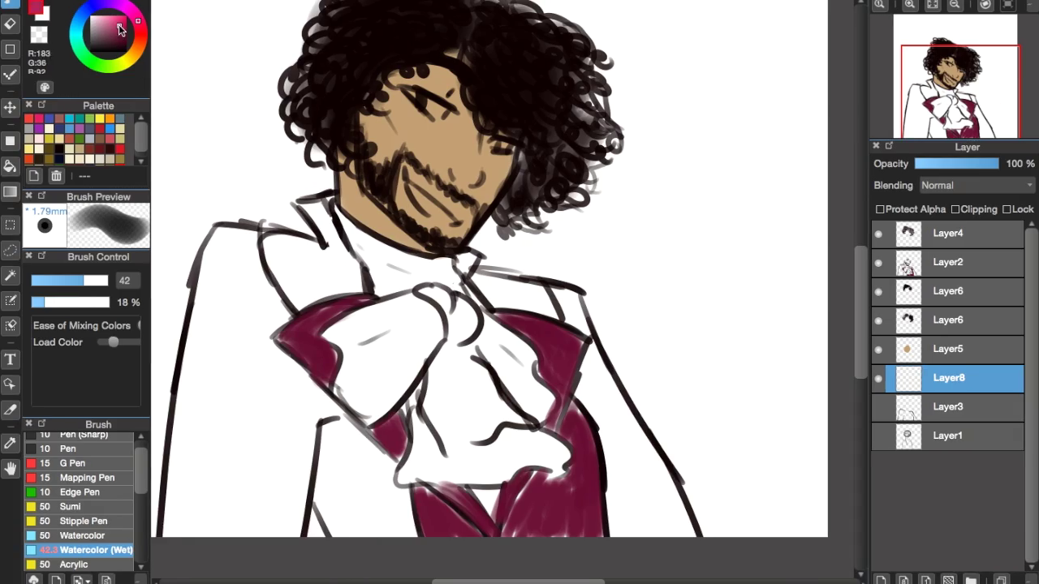
drag(84, 280, 94, 280)
mouse_move(268, 276)
mouse_down()
mouse_move(316, 213)
mouse_move(341, 243)
mouse_move(268, 306)
mouse_move(495, 271)
mouse_move(584, 390)
mouse_move(689, 561)
mouse_move(596, 372)
mouse_up()
drag(94, 280, 106, 280)
mouse_move(271, 278)
mouse_down()
mouse_move(200, 378)
mouse_move(301, 383)
mouse_move(364, 461)
mouse_up()
Add a layer above the coat colour and touch up the cravat's edges in white.
key(ctrl+shift+n)
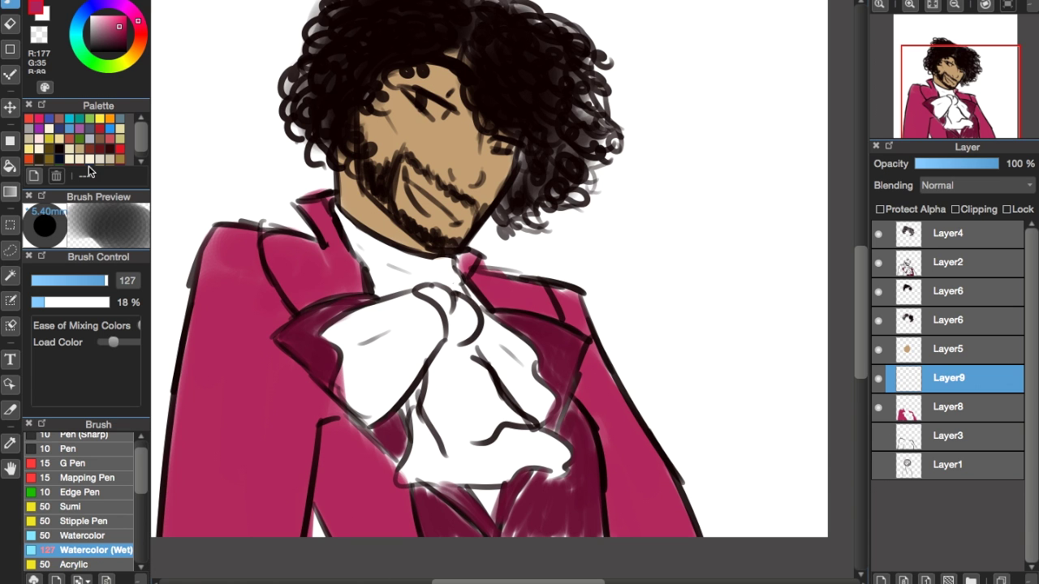
key(x)
key(ctrl+minus)
key(ctrl+plus)
click(948, 348)
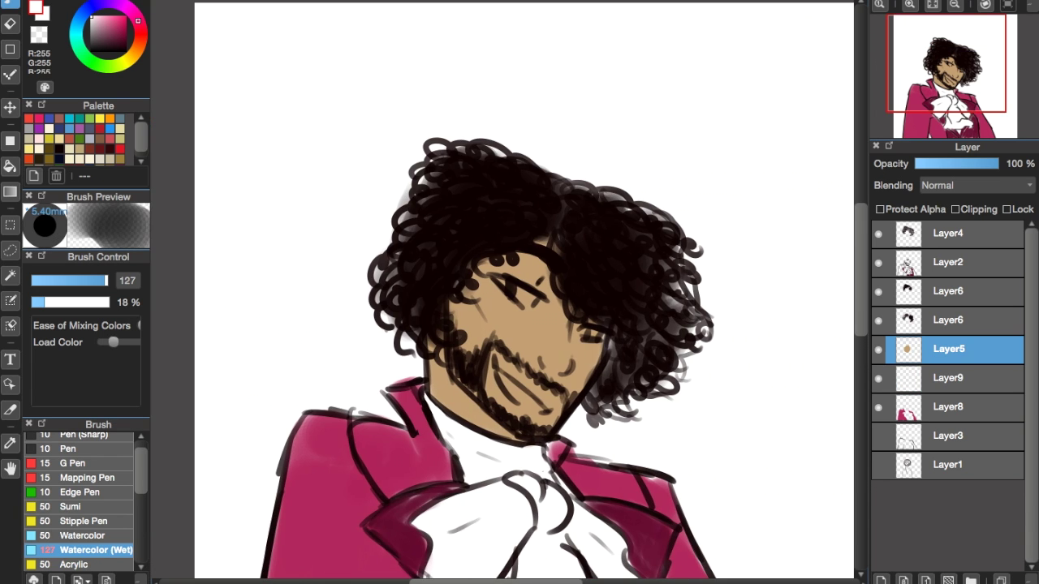
Add a layer above the skin colour, reduce the brush to 32 and paint the eye whites off-white.
key(ctrl+shift+n)
key(ctrl+plus)
key(ctrl+plus)
key(bracketleft)
key(bracketleft)
key(bracketleft)
key(bracketleft)
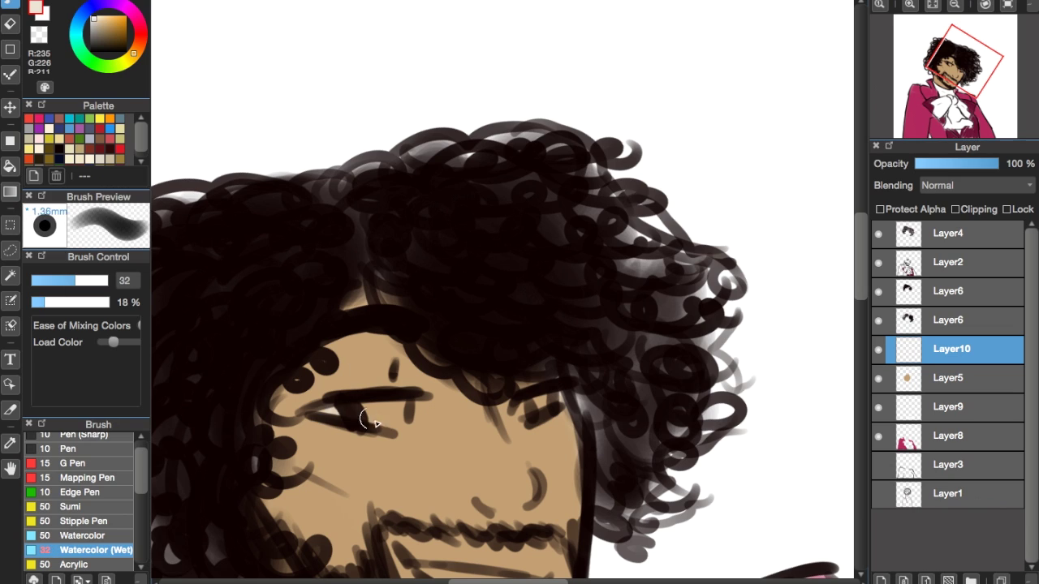
Colour the irises dark brown and paint the teeth of the smile white.
click(97, 161)
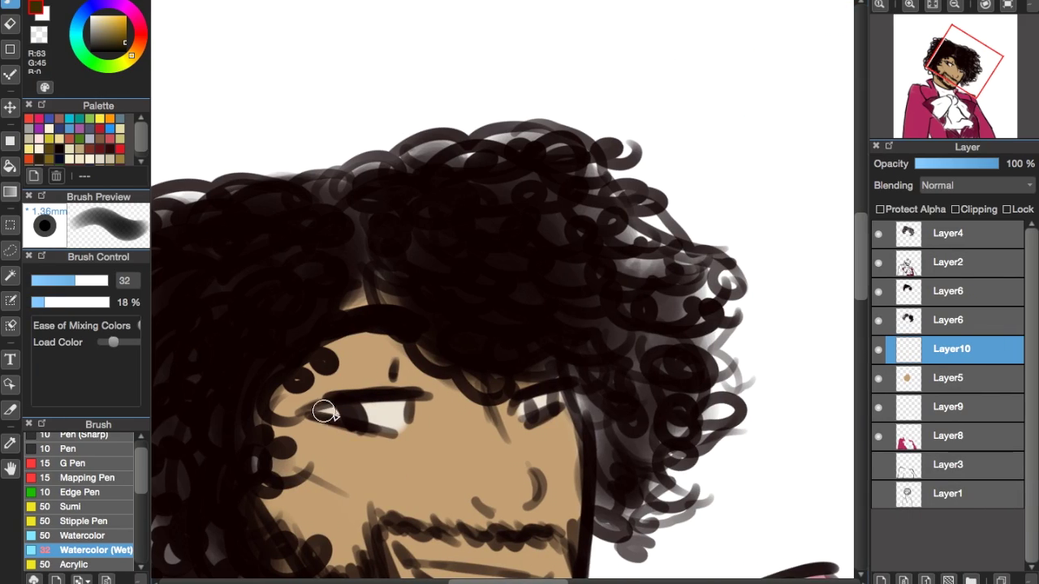
scroll(516, 400, down, 5)
drag(317, 442, 398, 448)
key(ctrl+0)
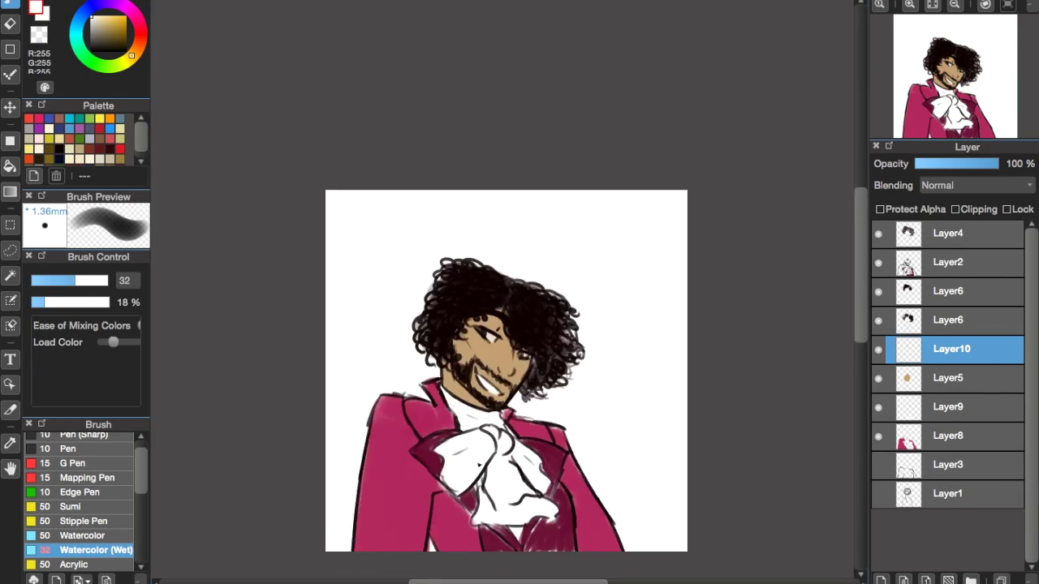
Add a layer above Layer1 and cover the background in the waistcoat's dark magenta with the brush at size 1000.
key(ctrl+plus)
key(ctrl+plus)
key(ctrl+minus)
click(950, 493)
click(881, 580)
key(ctrl+0)
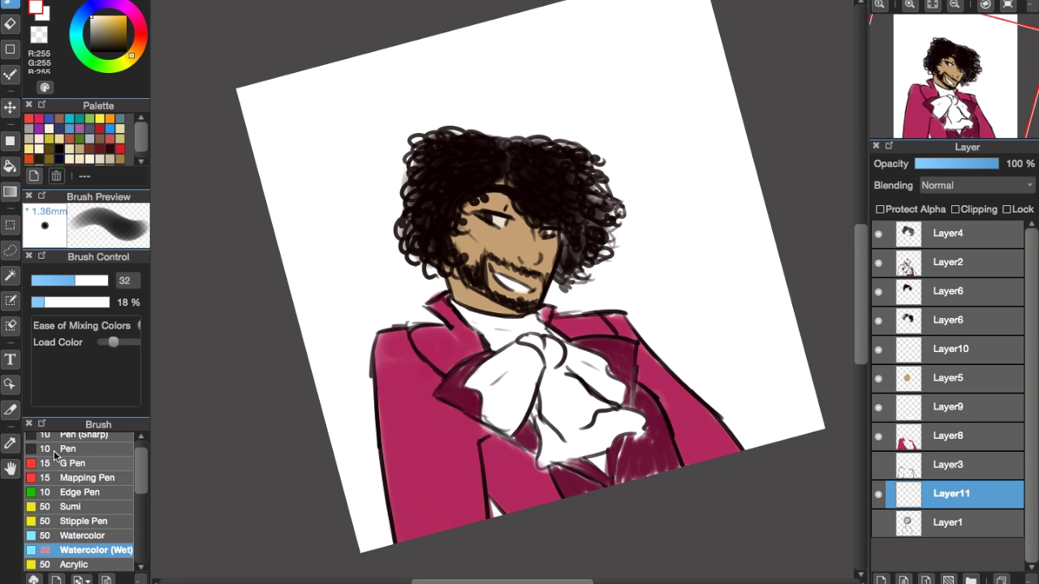
alt+click(488, 497)
mouse_move(341, 390)
mouse_down()
mouse_move(441, 41)
mouse_move(622, 98)
mouse_move(494, 35)
mouse_move(658, 70)
mouse_up()
scroll(455, 244, up, 2)
key(ctrl+plus)
key(ctrl+plus)
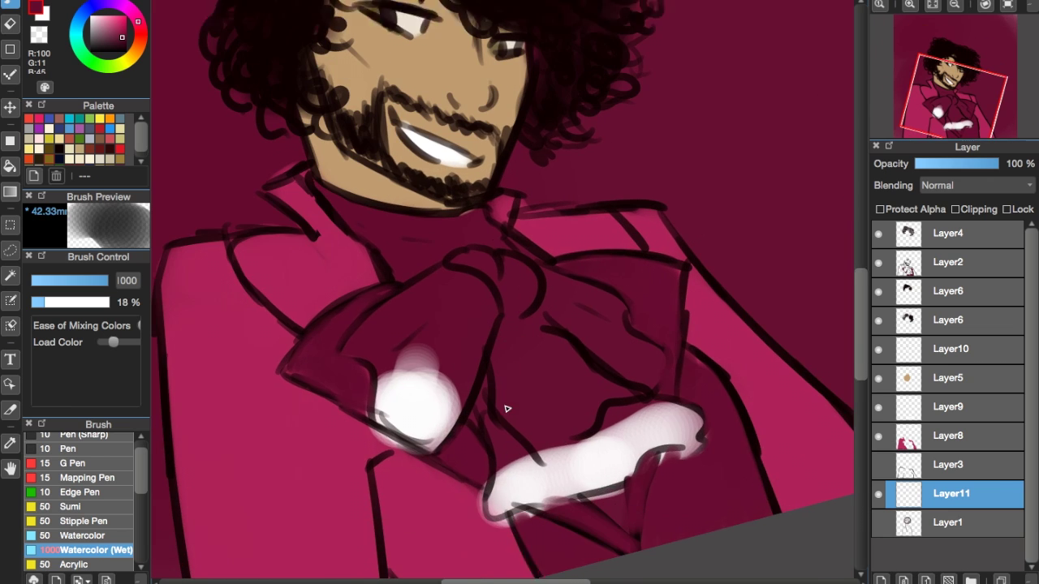
Return to Layer9 and paint the whole cravat and neck cloth white with the Watercolor (Wet) brush, going up to size 90.
click(883, 413)
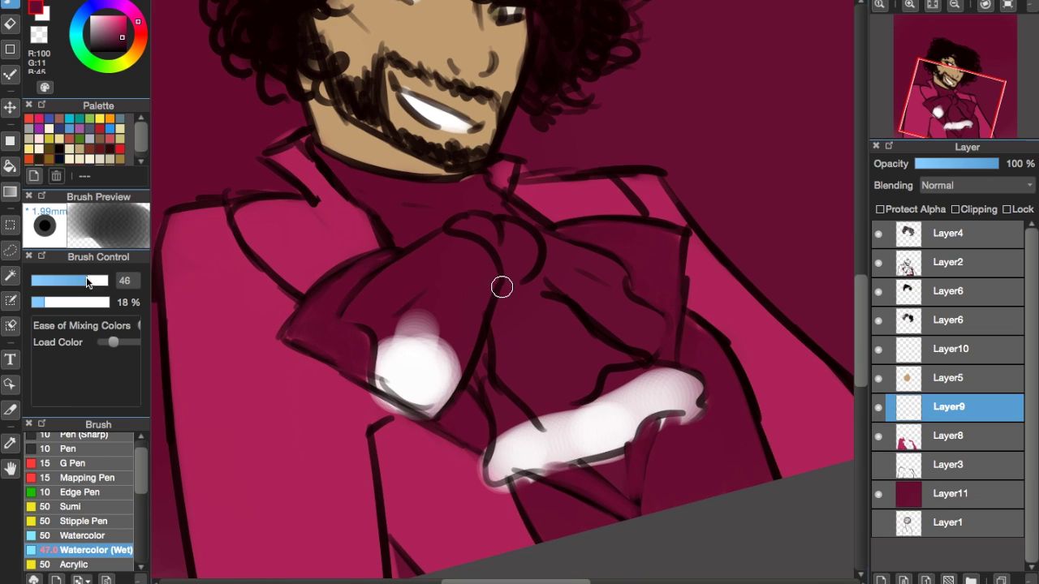
mouse_move(372, 318)
mouse_down()
mouse_move(512, 235)
mouse_move(649, 342)
mouse_move(503, 438)
mouse_move(429, 279)
mouse_move(457, 281)
mouse_move(378, 170)
mouse_move(457, 233)
mouse_up()
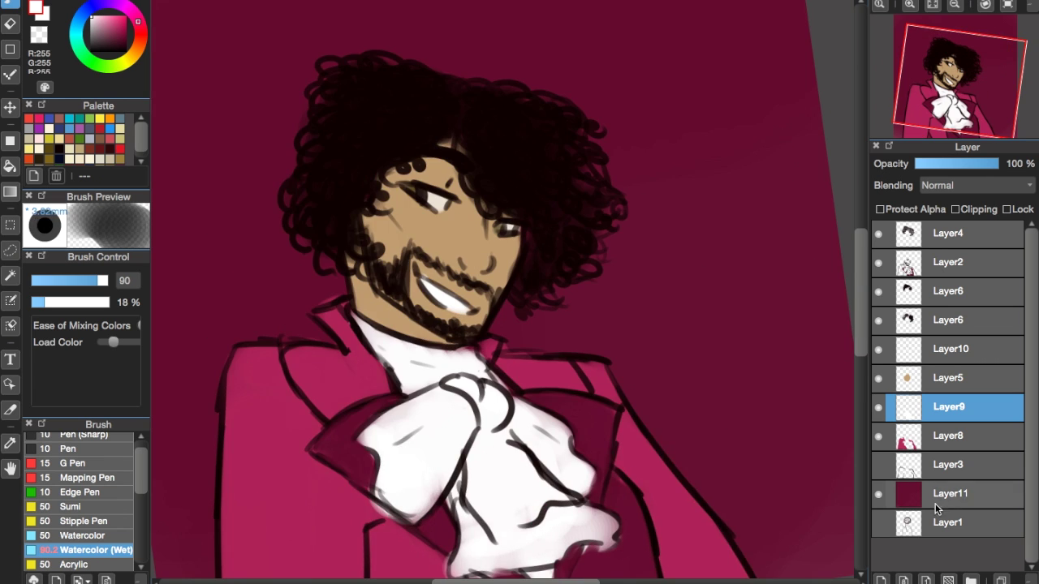
Make the magenta background layer, Layer11, active and switch to the Watercolor brush at size 50.
click(935, 496)
scroll(147, 489, down, 3)
scroll(147, 489, down, 3)
scroll(135, 501, up, 4)
click(130, 498)
Try hand-lettering "What" in translucent white on the background above and beside the curly hair.
drag(650, 233, 573, 84)
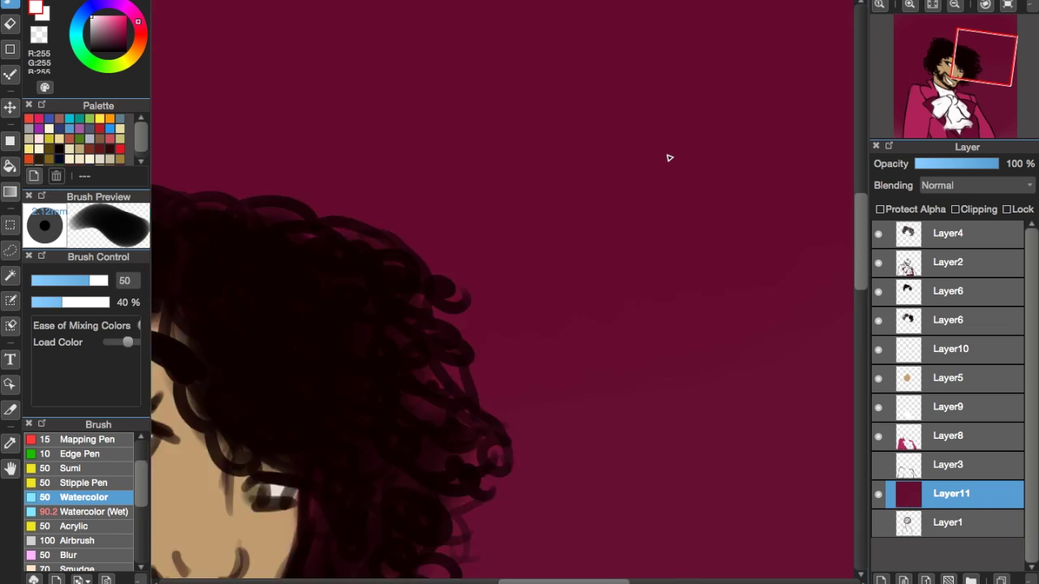
mouse_move(343, 105)
mouse_down()
mouse_move(482, 184)
mouse_move(543, 65)
mouse_up()
key(ctrl+z)
mouse_move(282, 151)
mouse_down()
mouse_move(436, 96)
mouse_move(622, 213)
mouse_move(754, 146)
mouse_move(821, 6)
mouse_up()
drag(678, 119, 828, 37)
scroll(454, 284, down, 3)
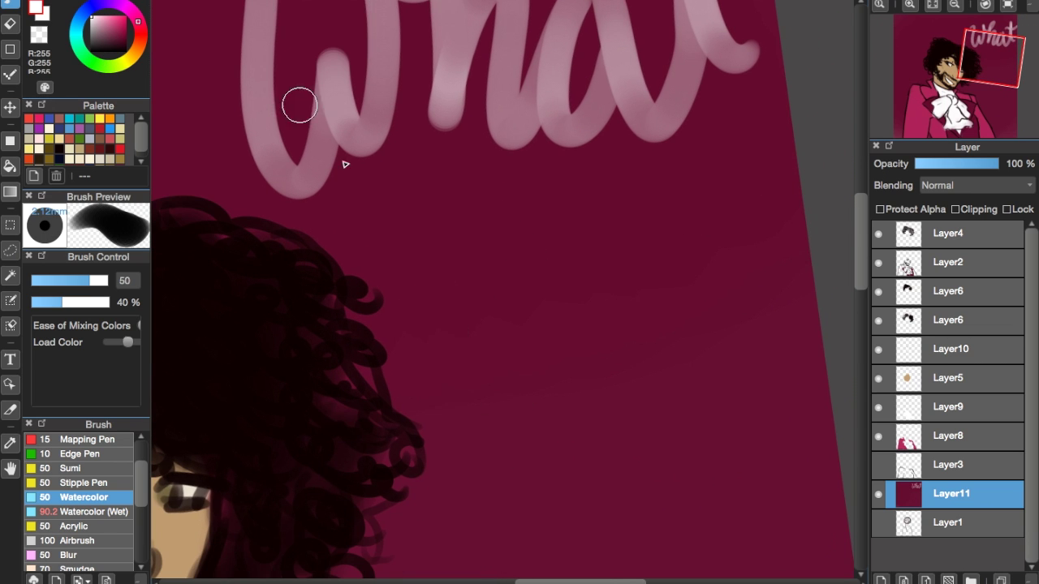
Try lettering "Did" and "I" on separate lines beneath "What" in the same white.
drag(419, 244, 450, 438)
drag(573, 341, 600, 451)
click(596, 284)
drag(674, 341, 715, 426)
scroll(698, 390, down, 5)
mouse_move(434, 175)
mouse_down()
mouse_move(491, 134)
mouse_move(498, 319)
mouse_move(605, 309)
mouse_up()
scroll(366, 227, down, 5)
Try lettering "Miss" beneath the "I" and "Ew" on the empty background on the other side of the hair.
mouse_move(329, 220)
mouse_down()
mouse_move(545, 371)
mouse_move(637, 375)
mouse_up()
click(564, 217)
drag(666, 276, 689, 364)
drag(734, 320, 738, 318)
scroll(726, 317, down, 3)
drag(205, 170, 181, 145)
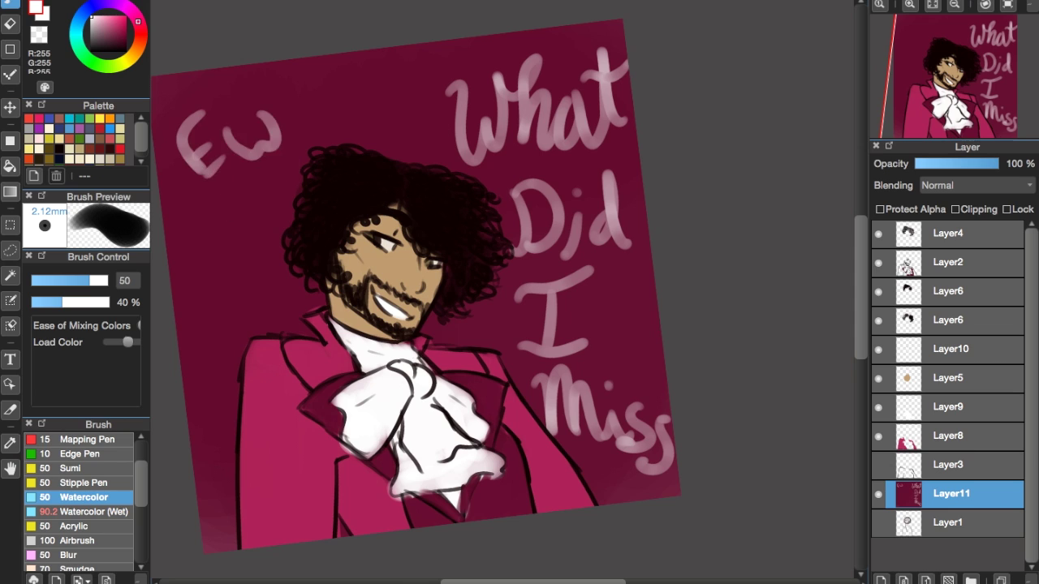
Undo all the white lettering on the background.
key(ctrl+z)
key(ctrl+z)
key(ctrl+z)
key(ctrl+z)
key(ctrl+z)
key(ctrl+z)
key(ctrl+z)
key(ctrl+z)
key(ctrl+z)
key(ctrl+z)
key(ctrl+z)
key(ctrl+z)
key(ctrl+z)
key(ctrl+z)
key(ctrl+z)
key(ctrl+z)
key(ctrl+z)
key(ctrl+z)
Letter "What" in white over the background's upper-left corner and undo the "Di" started beneath it.
drag(168, 104, 212, 156)
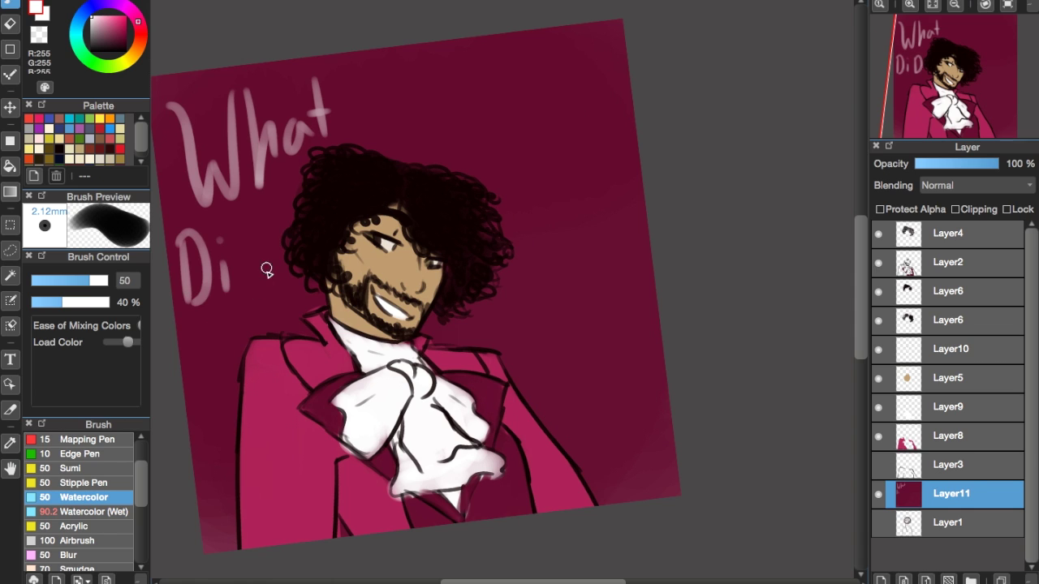
key(ctrl+z)
key(ctrl+z)
key(ctrl+z)
key(ctrl+z)
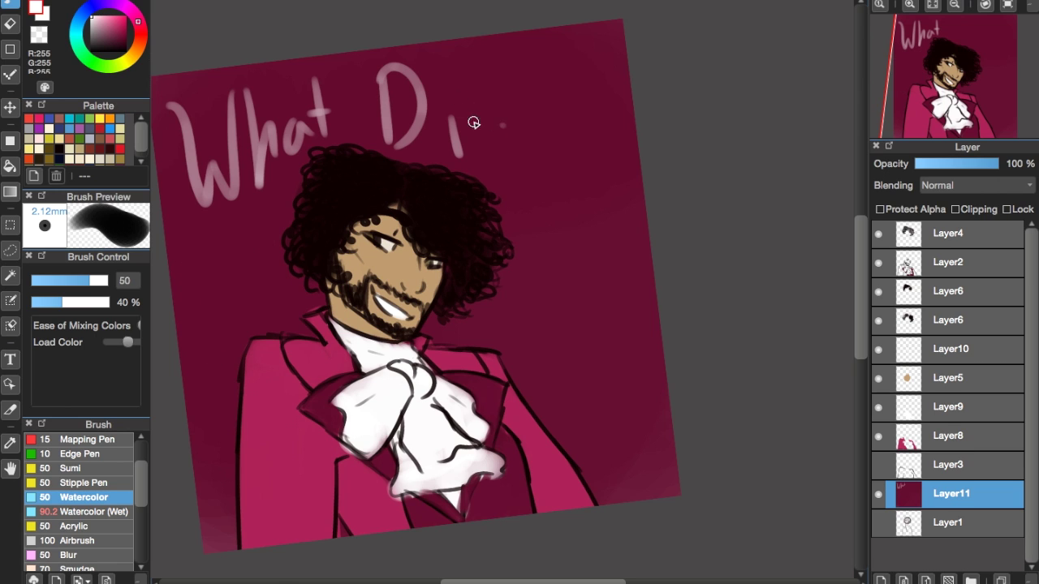
Letter "Did" after "What" above the hair, with "I" and "Miss" on opposite sides of the head.
drag(203, 333, 273, 320)
drag(518, 215, 546, 202)
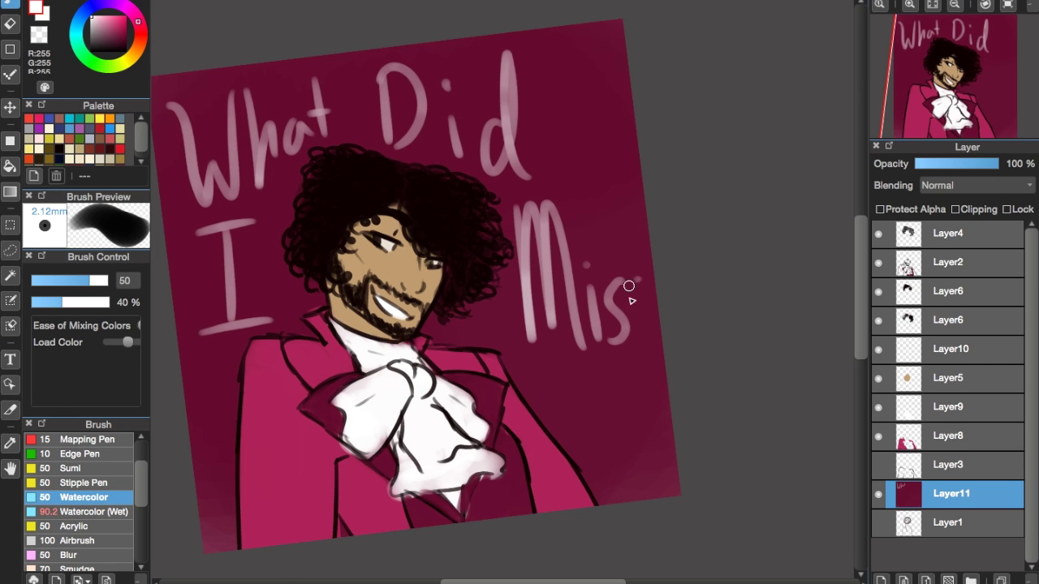
key(ctrl+0)
scroll(675, 444, up, 5)
key(bracketleft)
drag(373, 323, 415, 355)
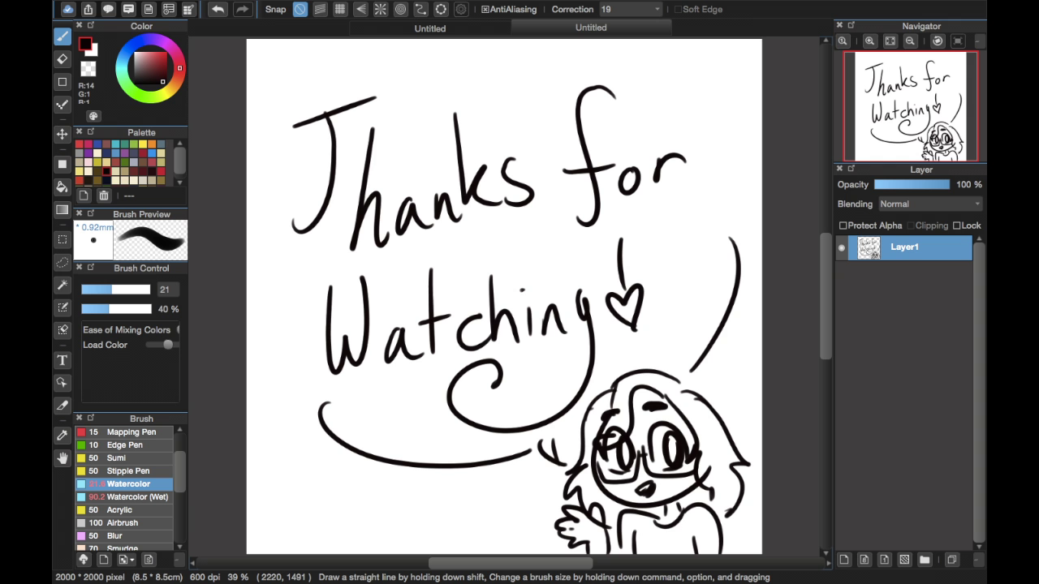